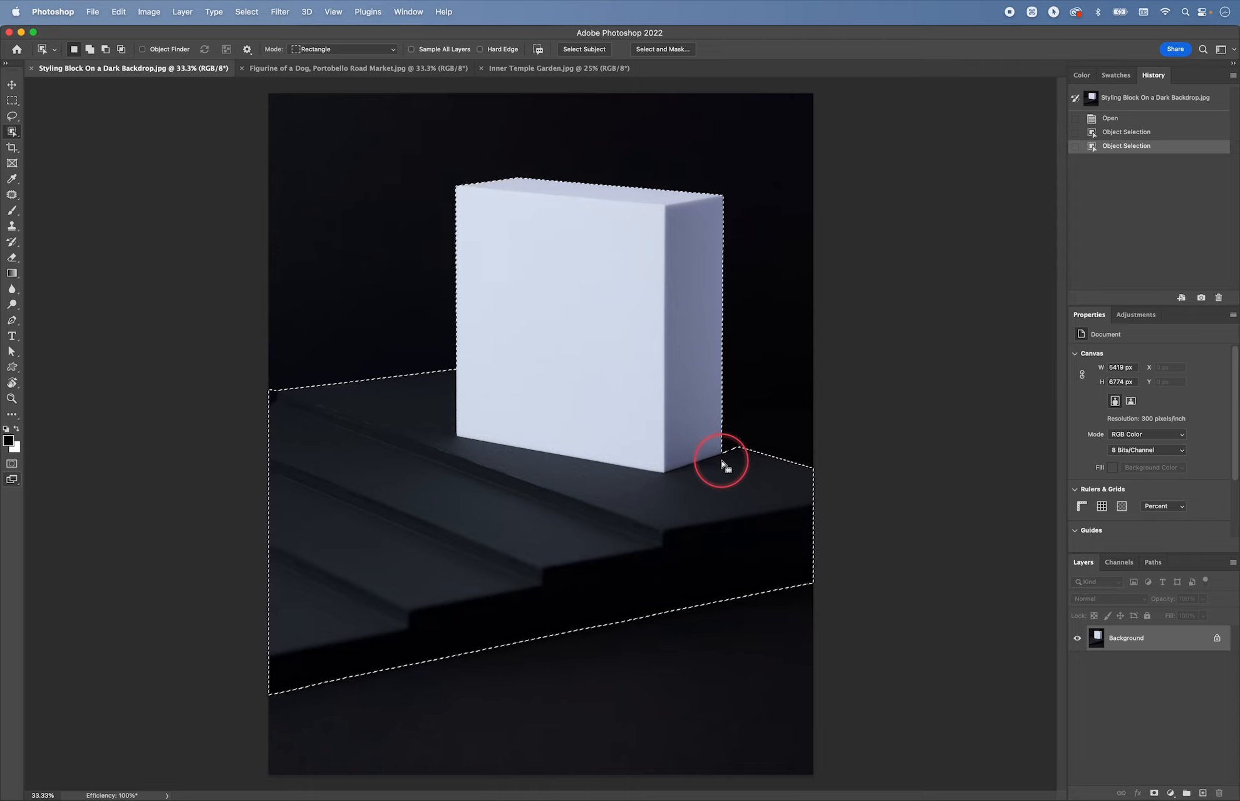
Step: Add the missed gap beside the block's lower right corner to the selection and subtract the background patch at the platform's left edge
key("shift")
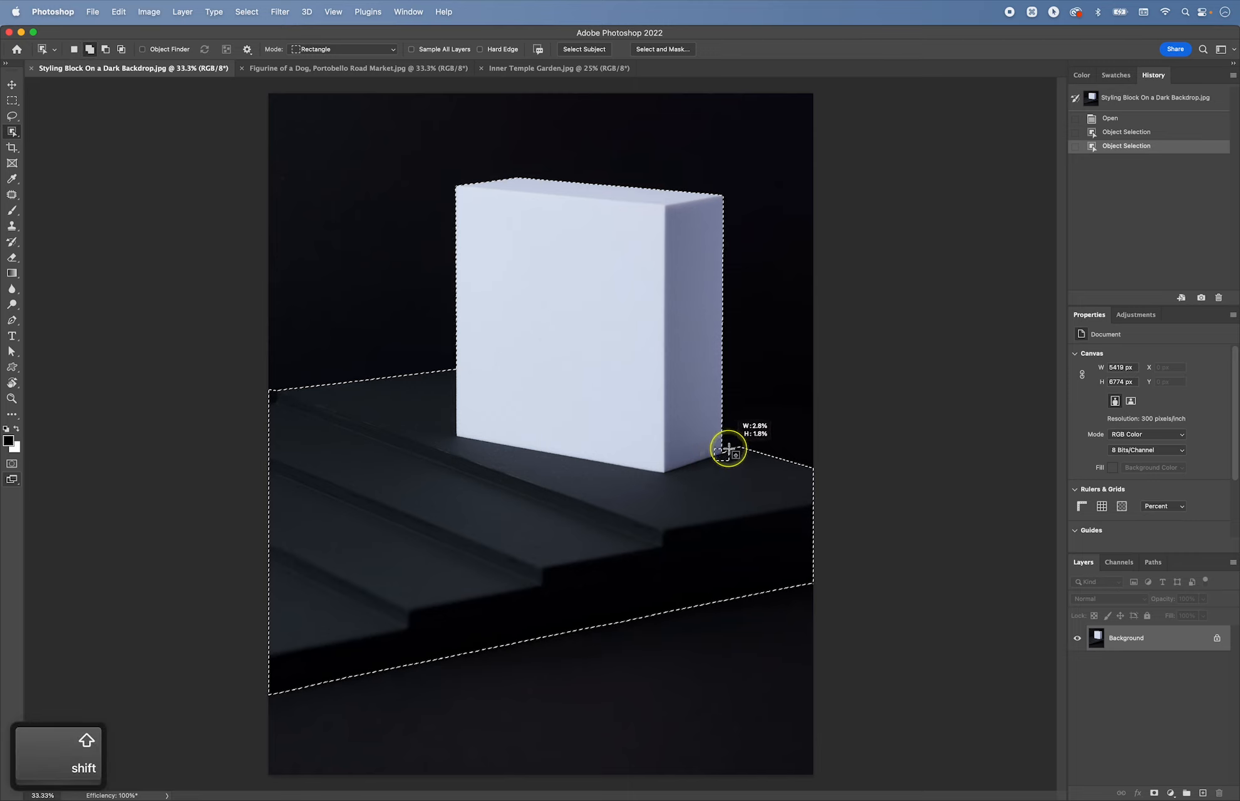
left_click_drag(738, 443, 740, 446)
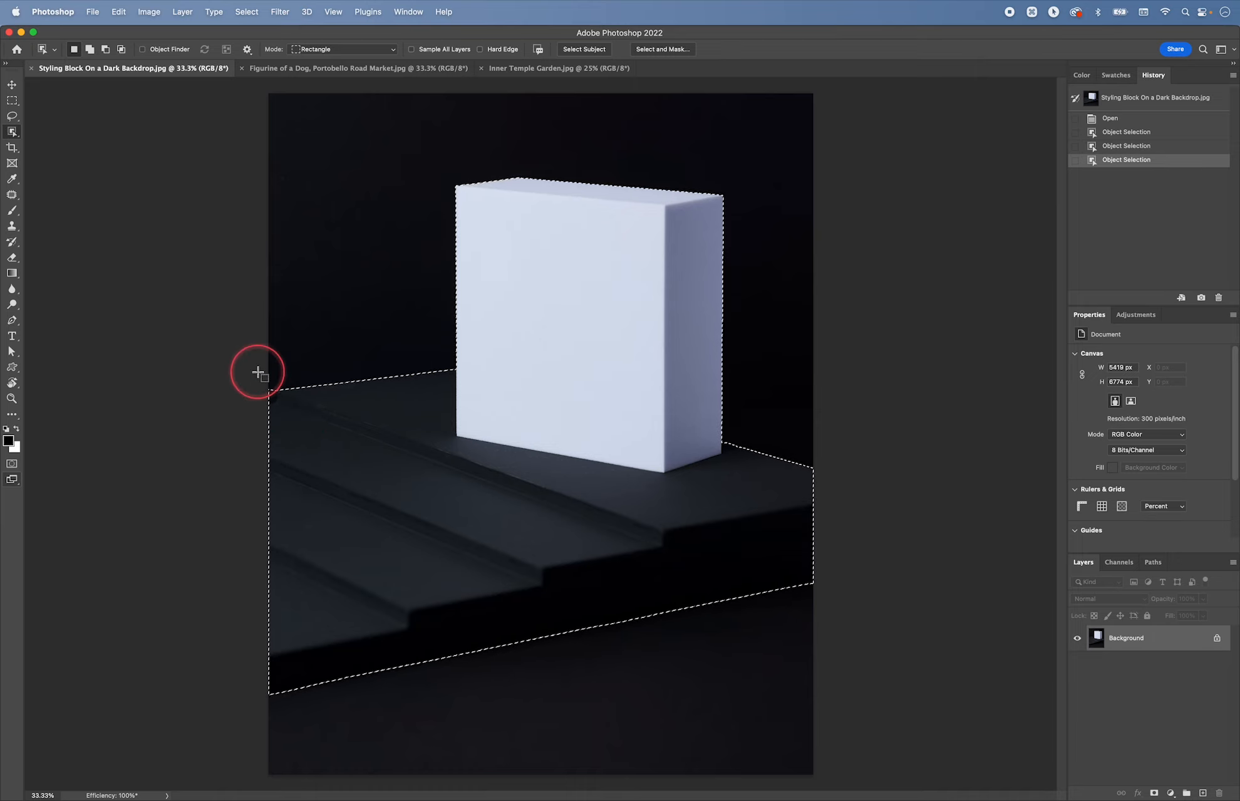
key("alt")
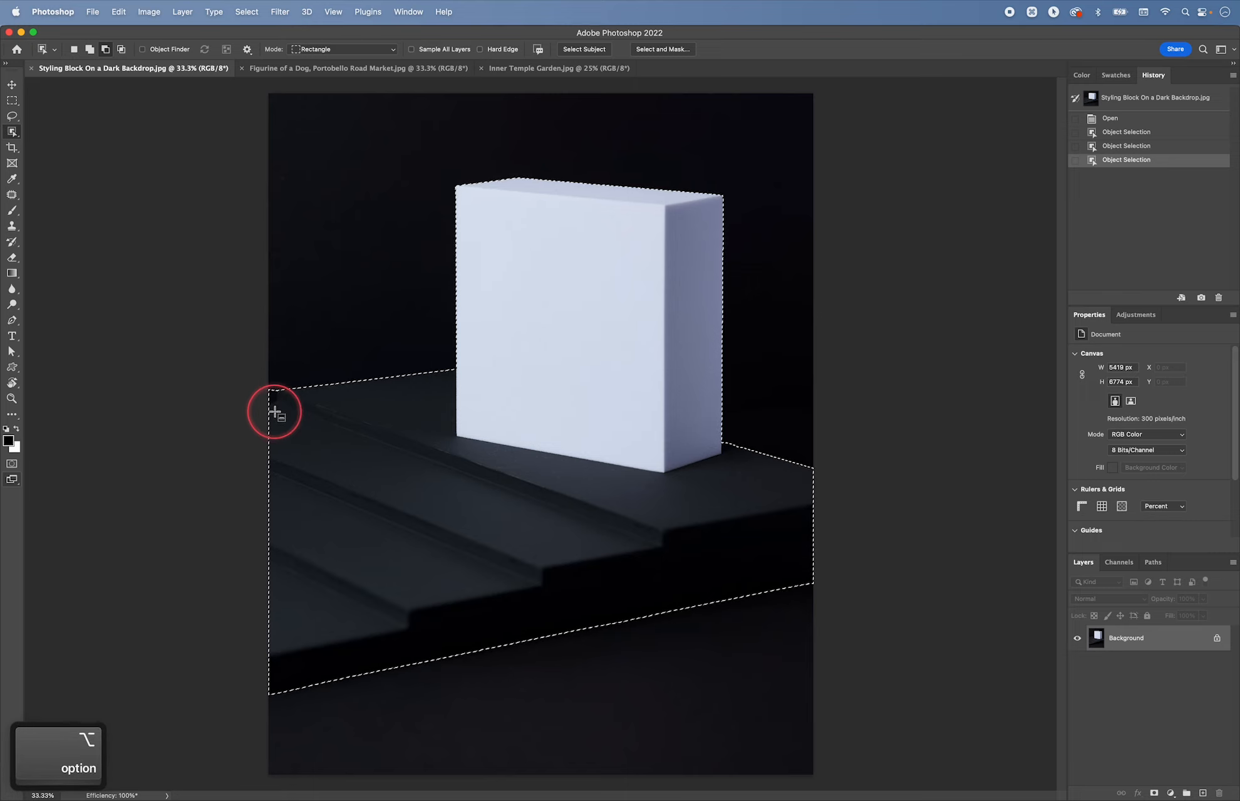
left_click_drag(277, 379, 109, 413)
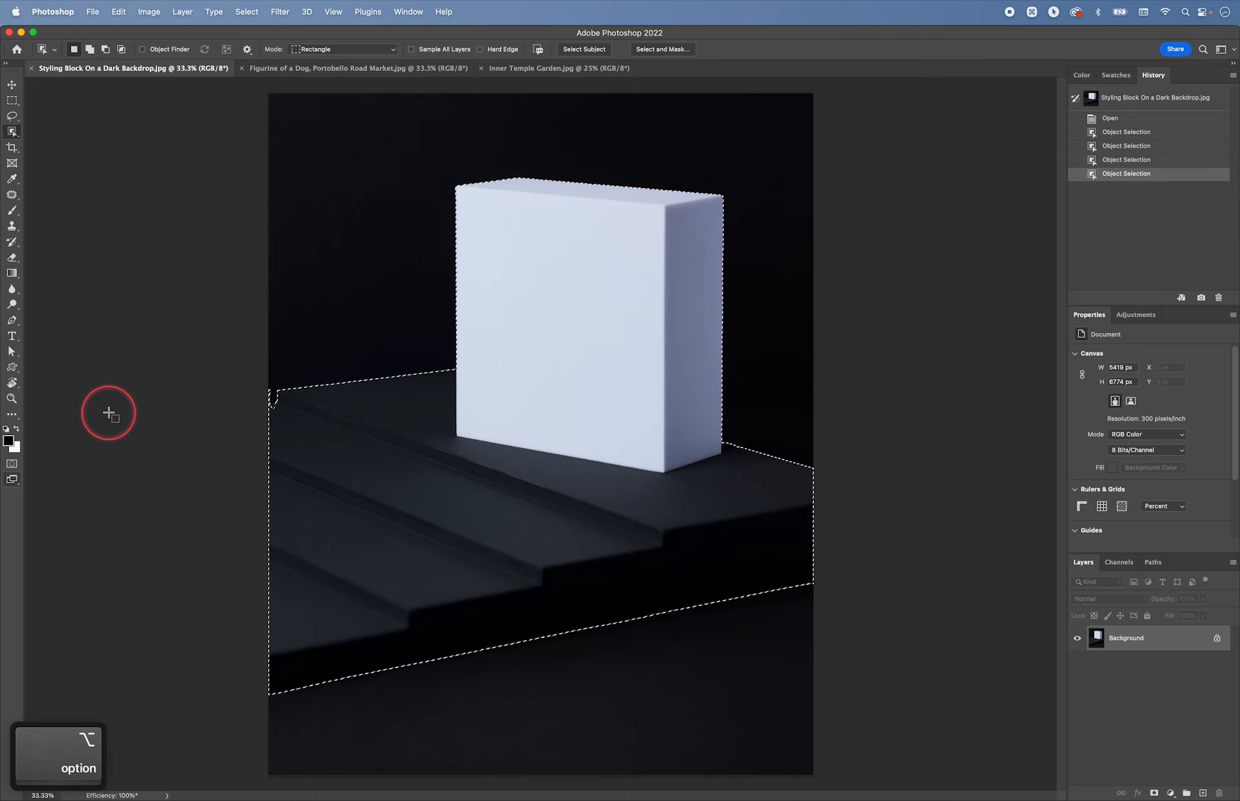
left_click_drag(274, 388, 222, 412)
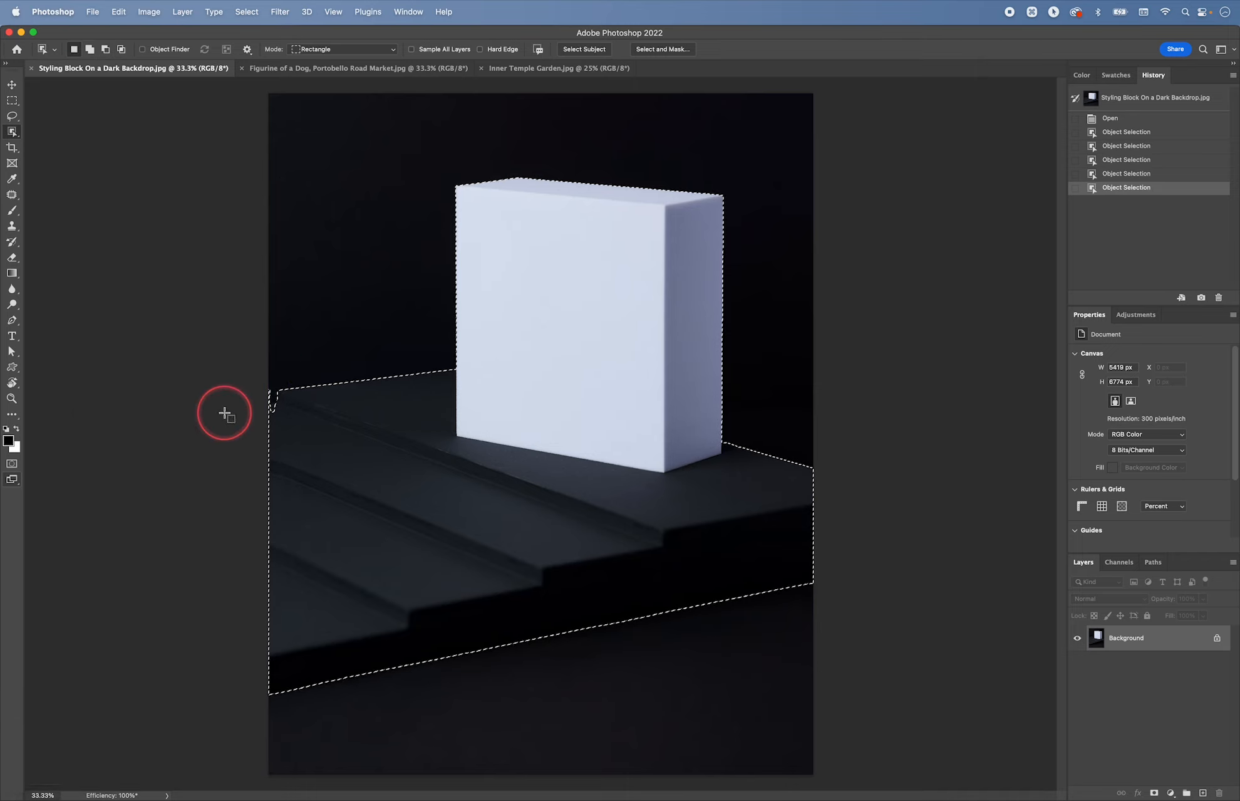
key("super+z")
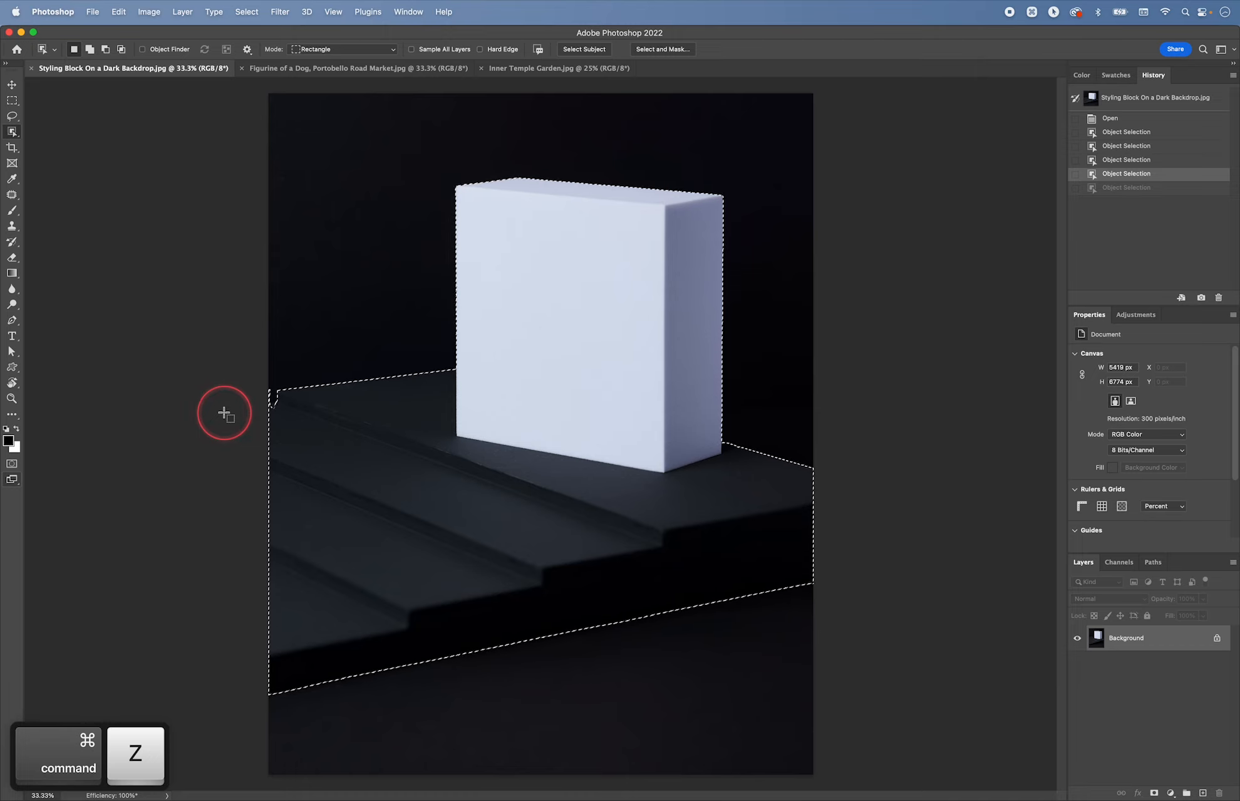
key("alt")
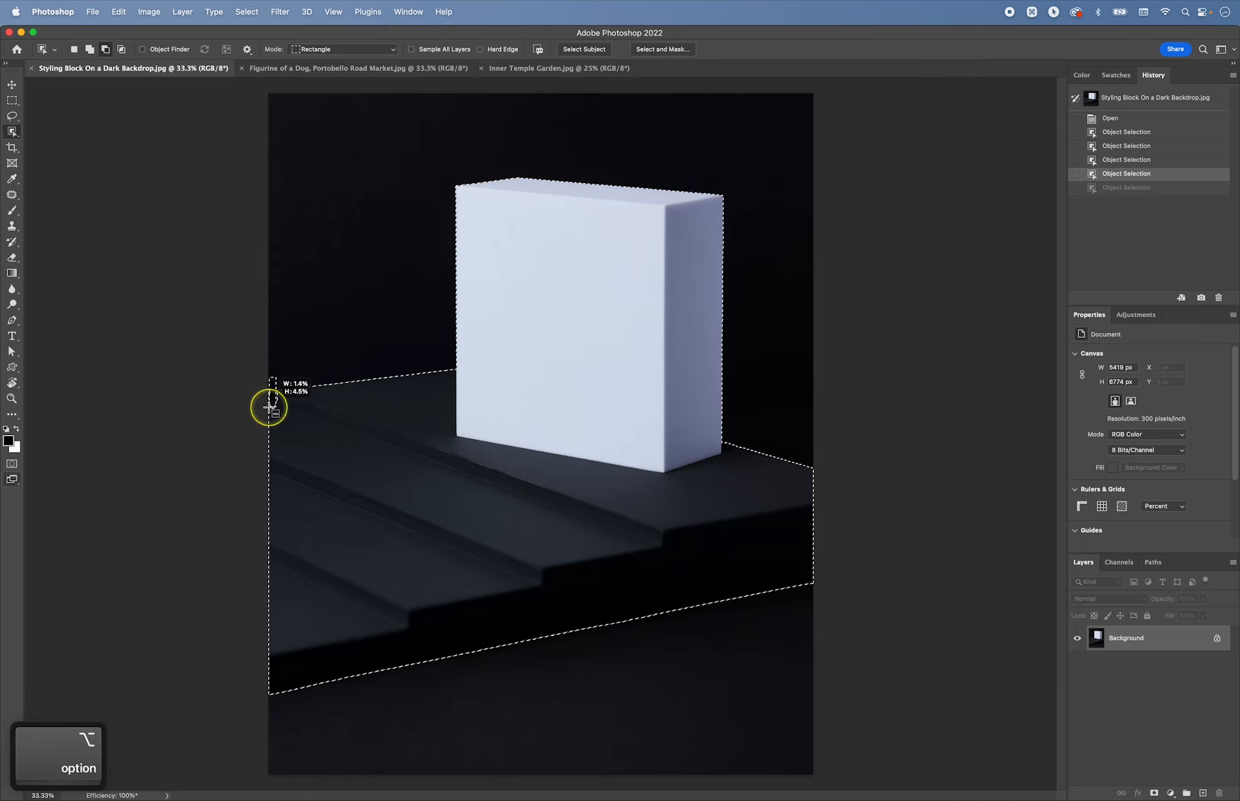
left_click_drag(270, 407, 206, 397)
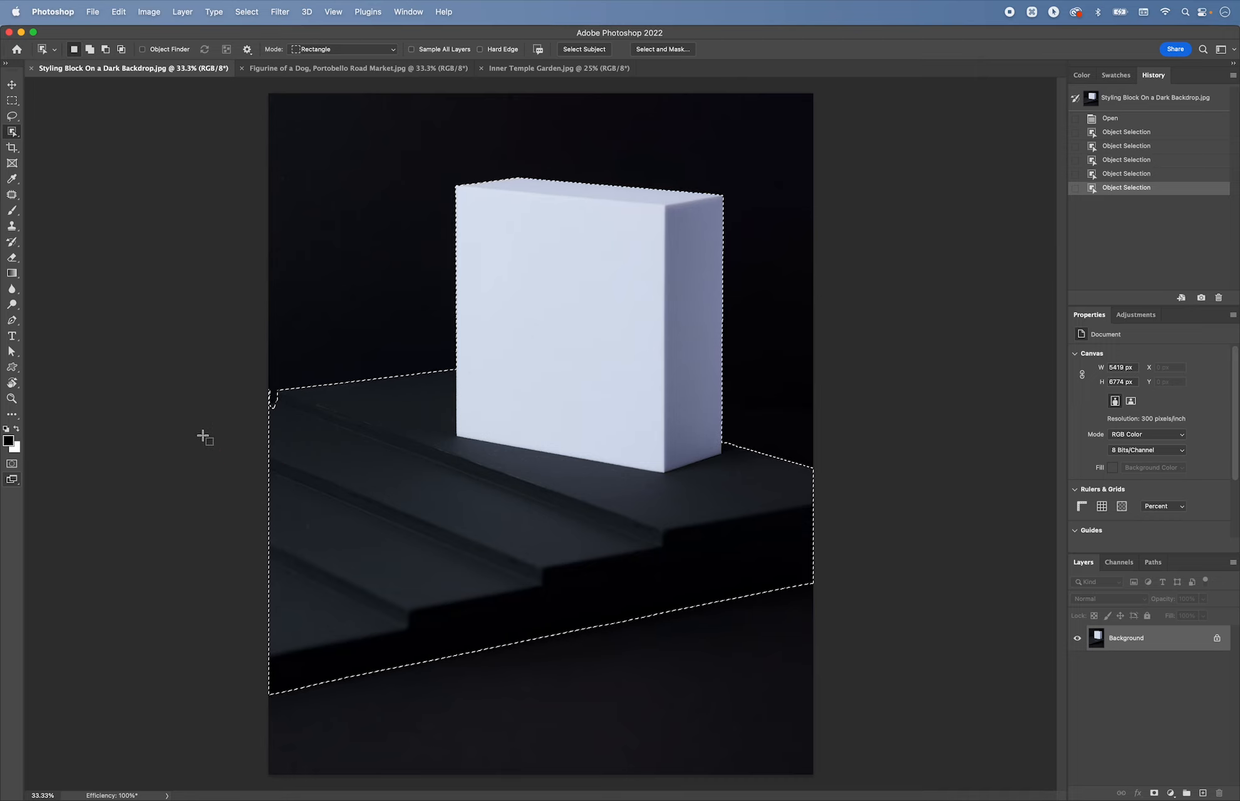
left_click(541, 410)
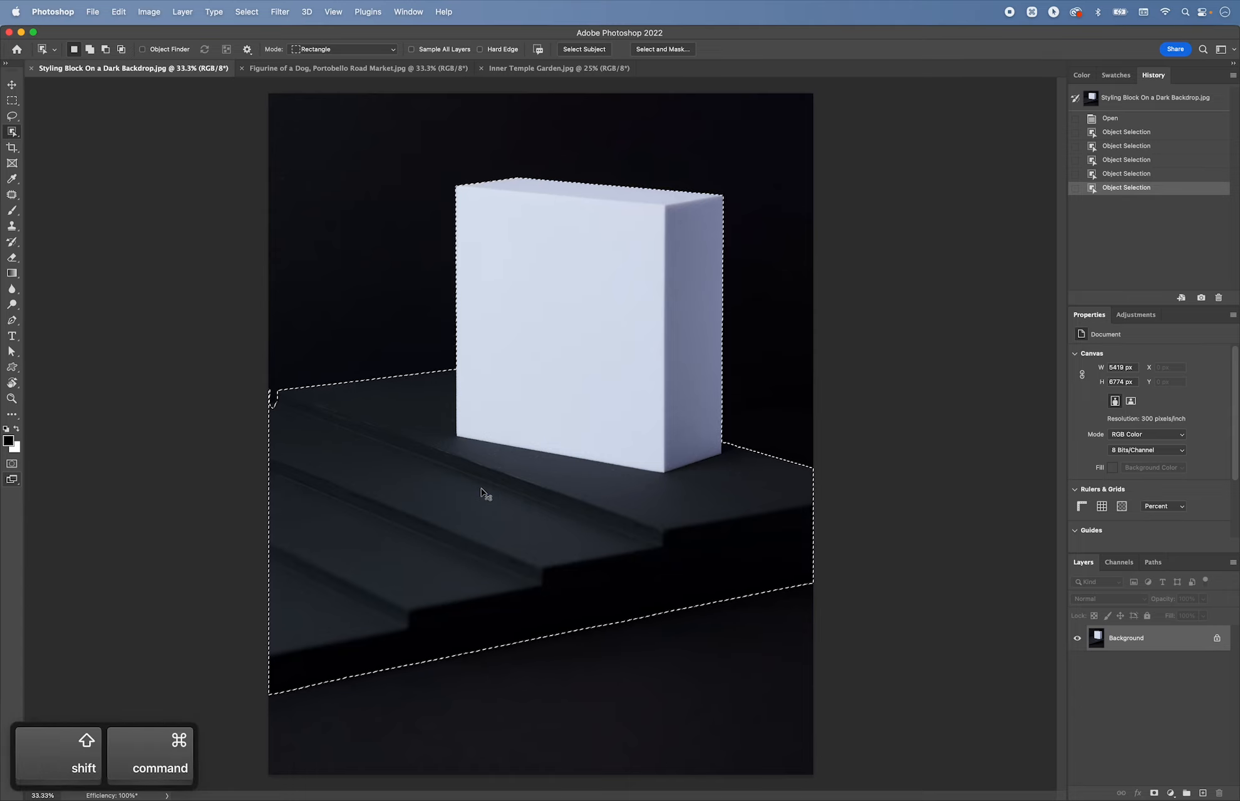
Step: Invert the selection and darken the backdrop with a Brightness/Contrast adjustment layer at brightness -43
key("super+shift+i")
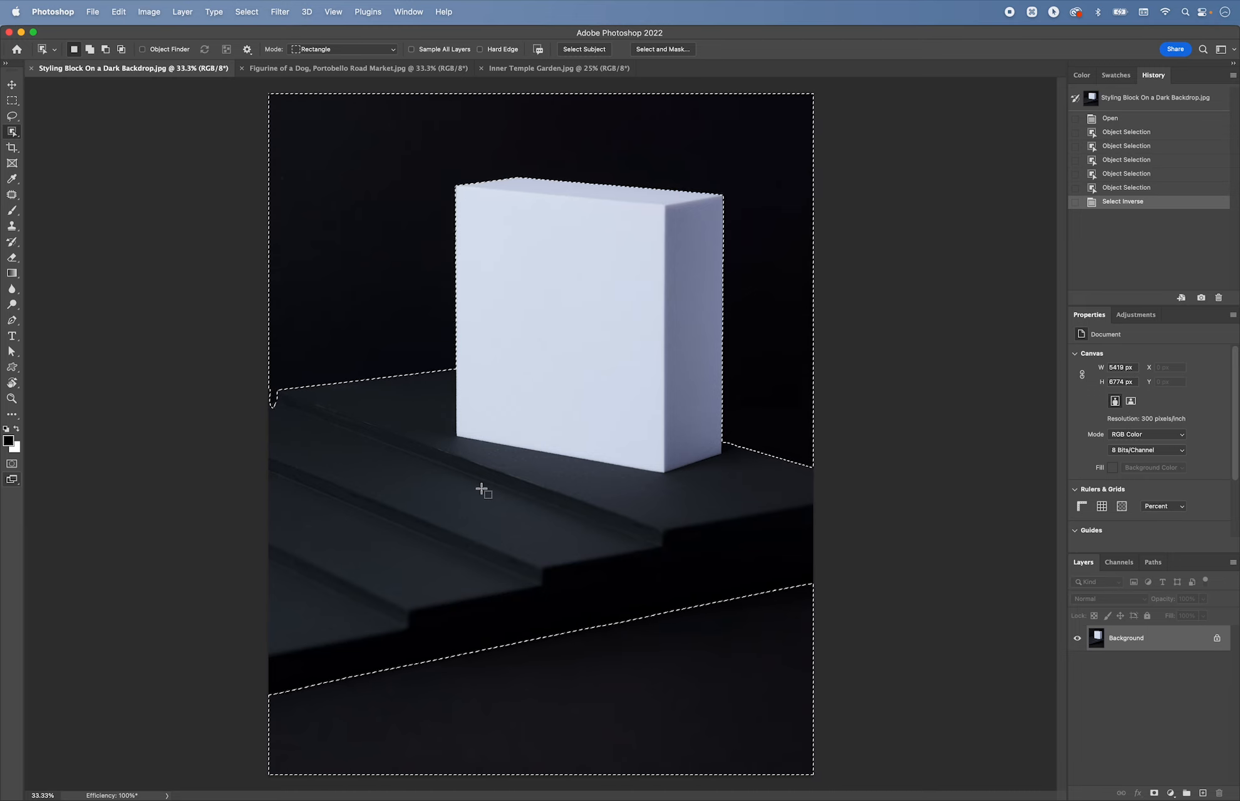
left_click(1137, 315)
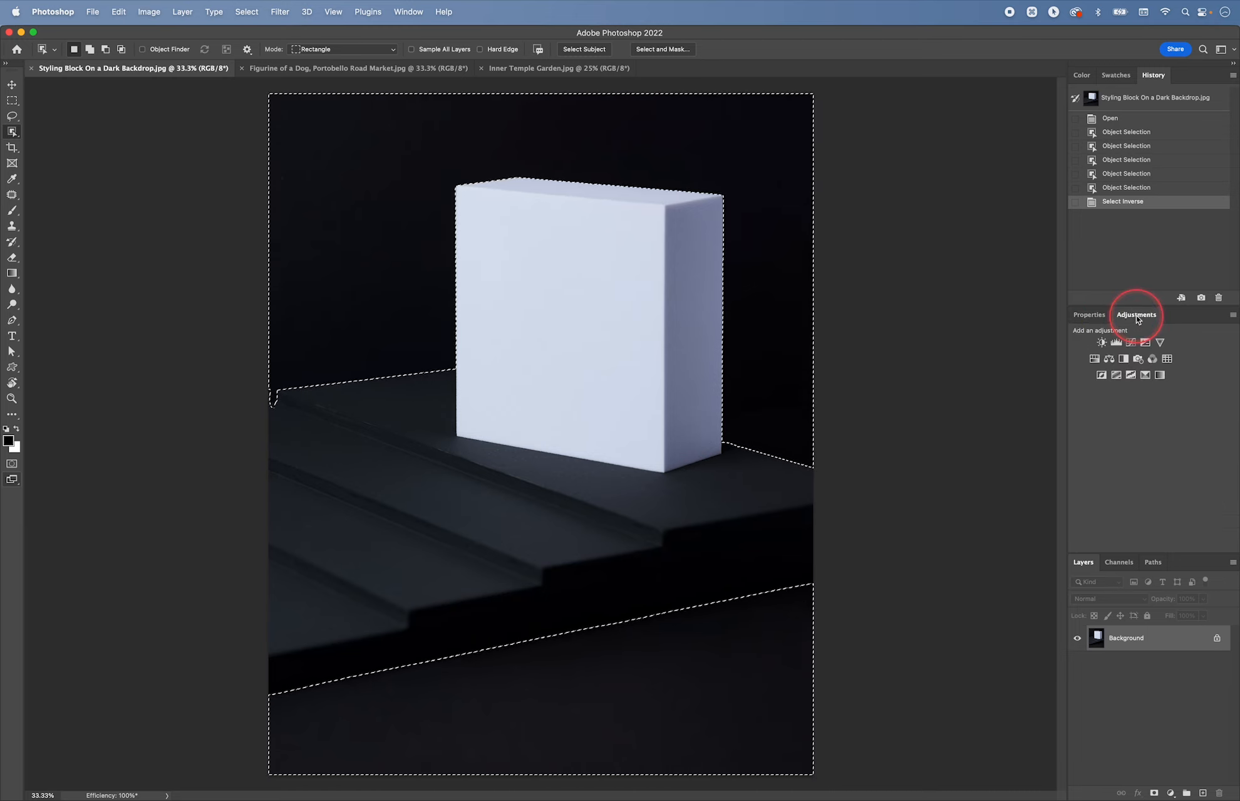
left_click(1094, 343)
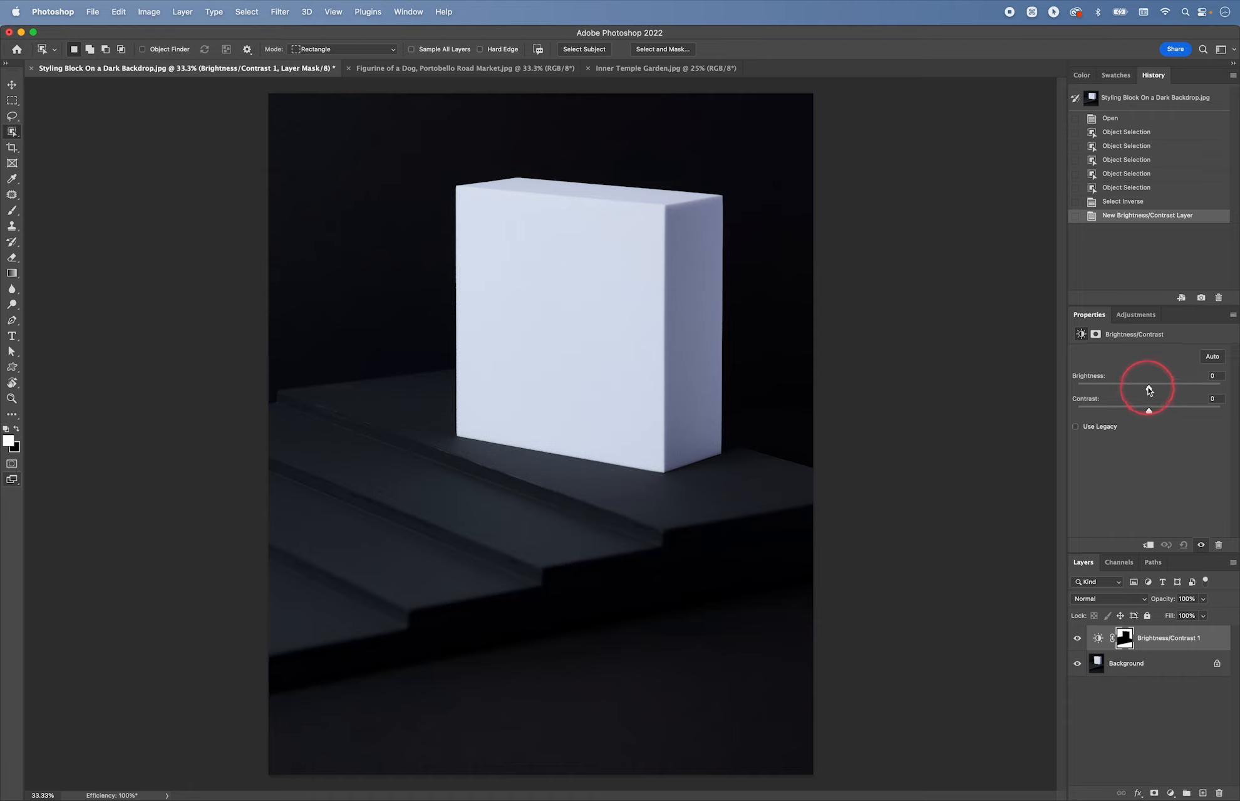
mouse_move(1149, 388)
left_mouse_down()
mouse_move(1119, 389)
mouse_move(1130, 390)
left_mouse_up()
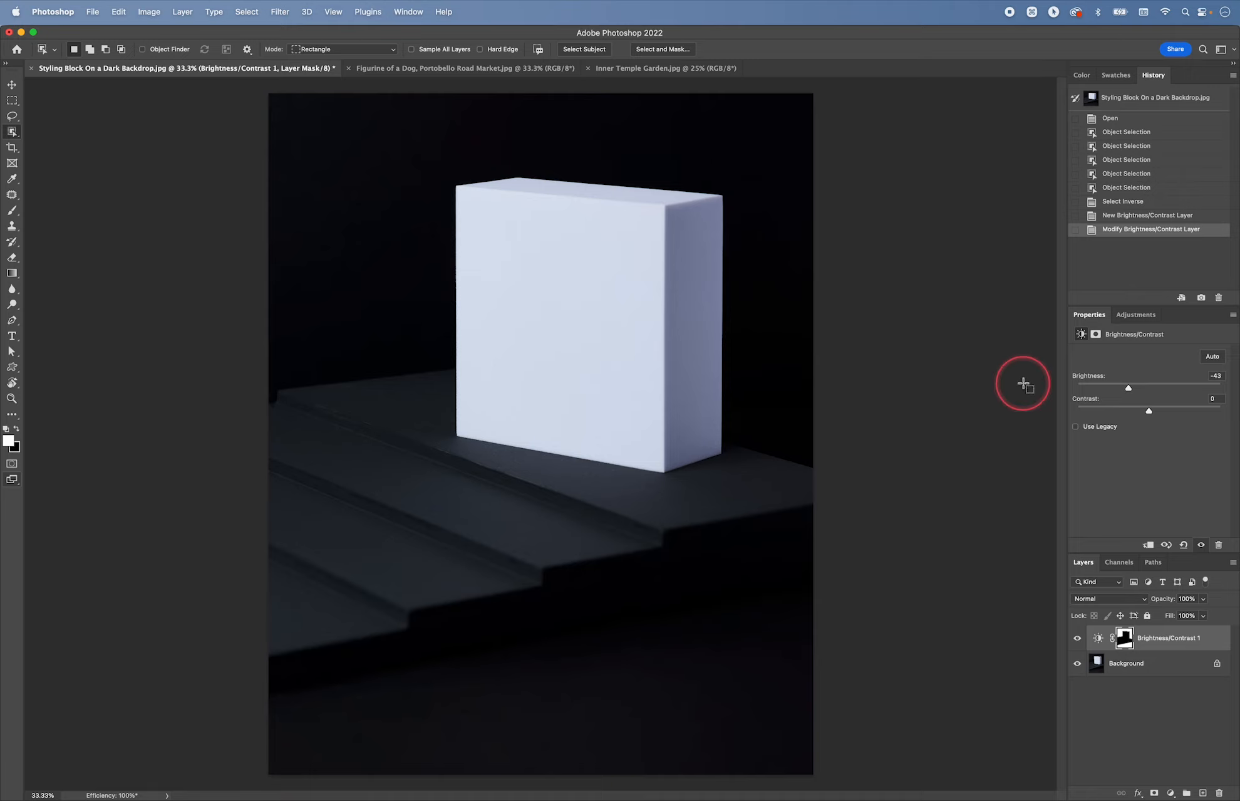
Step: In Figurine of a Dog, Portobello Road Market.jpg, enable Object Finder and select the dog figurine
left_click(458, 70)
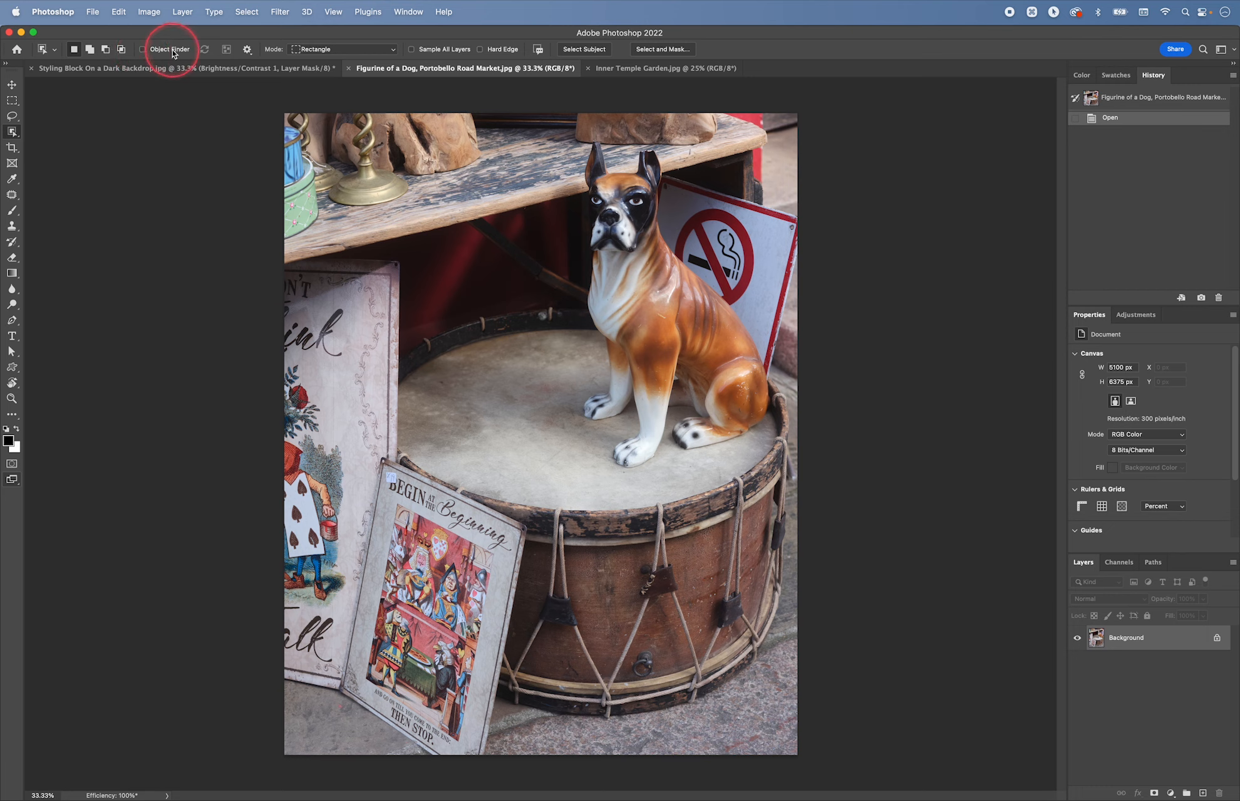
left_click(142, 49)
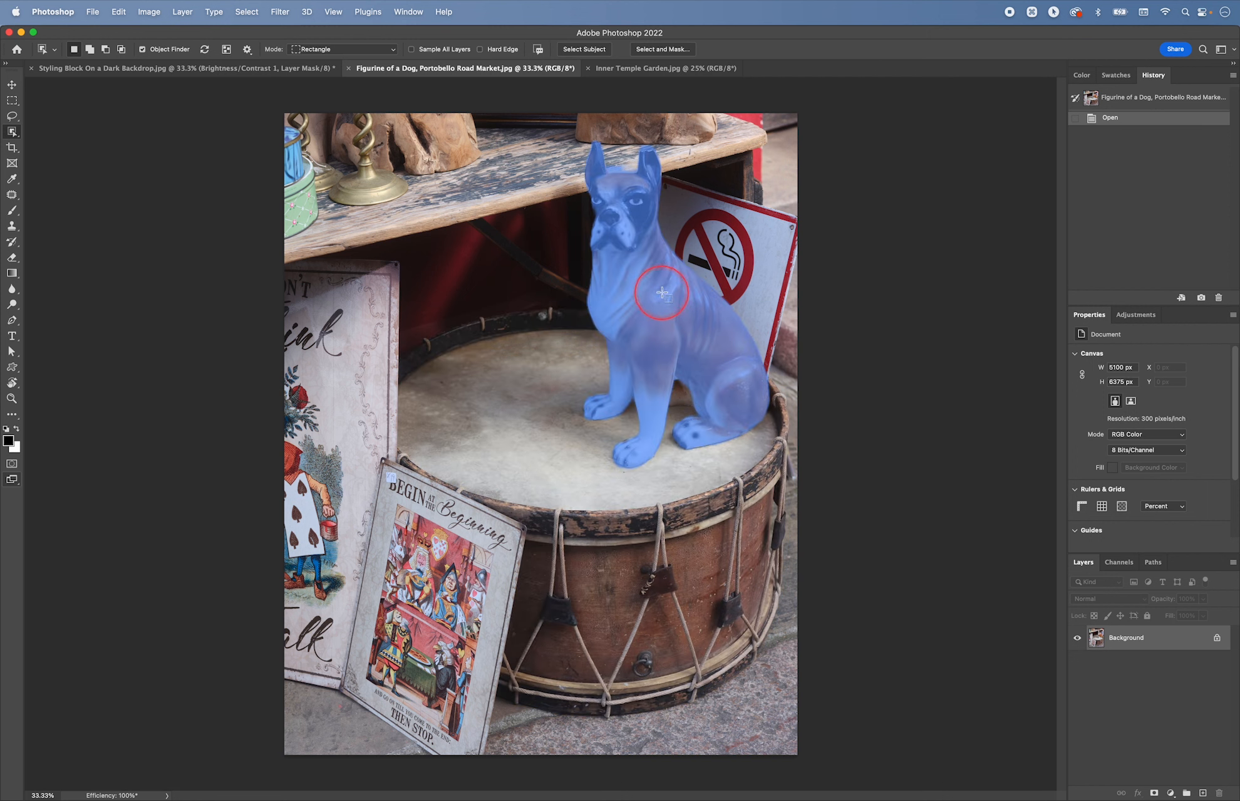
left_click(812, 396)
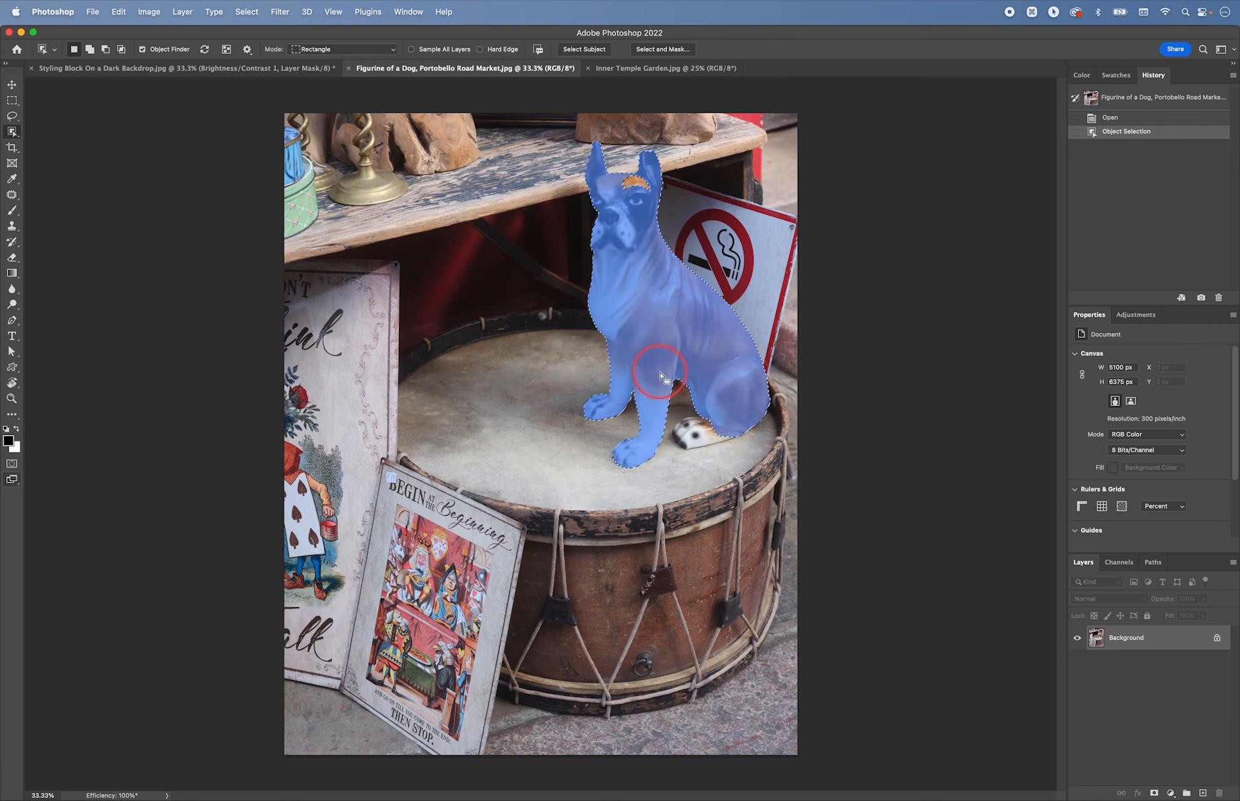
Step: Add the dog's missed hind paw and the area beside its back leg to the selection
key("shift")
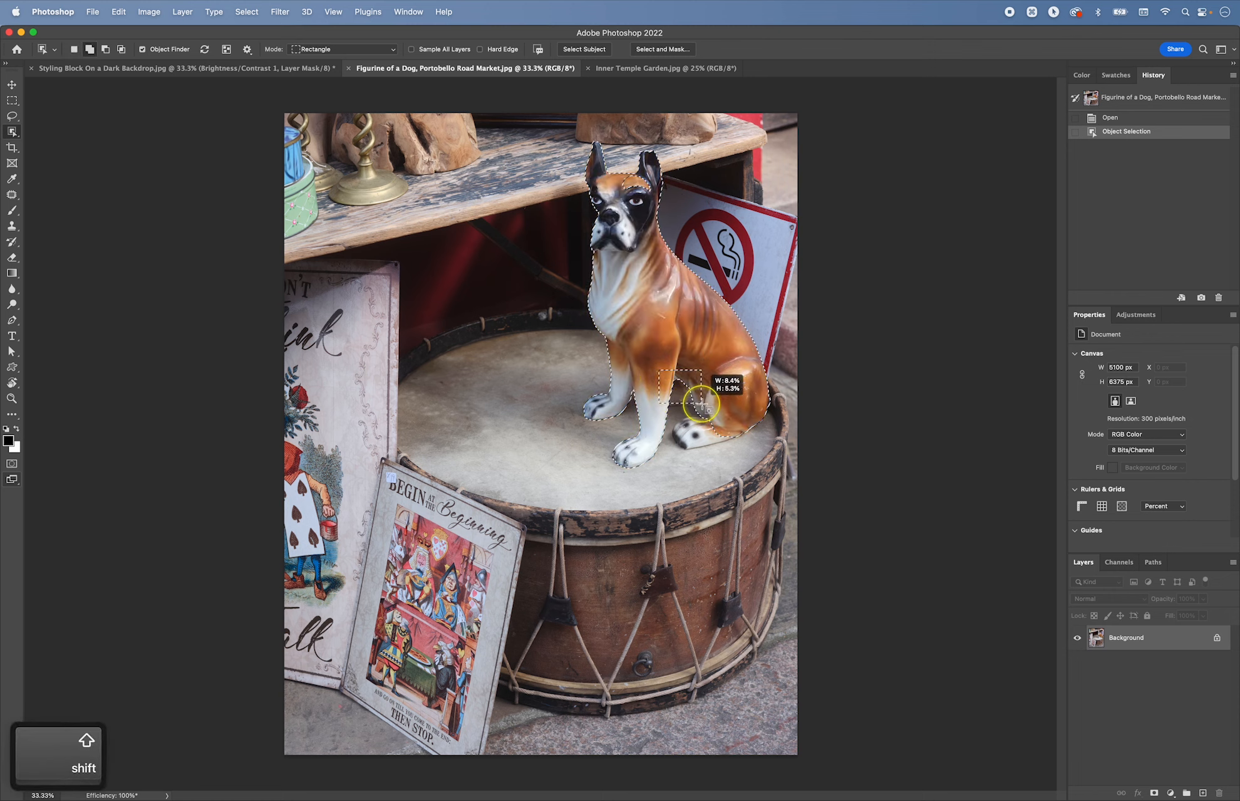
left_click_drag(704, 408, 704, 408)
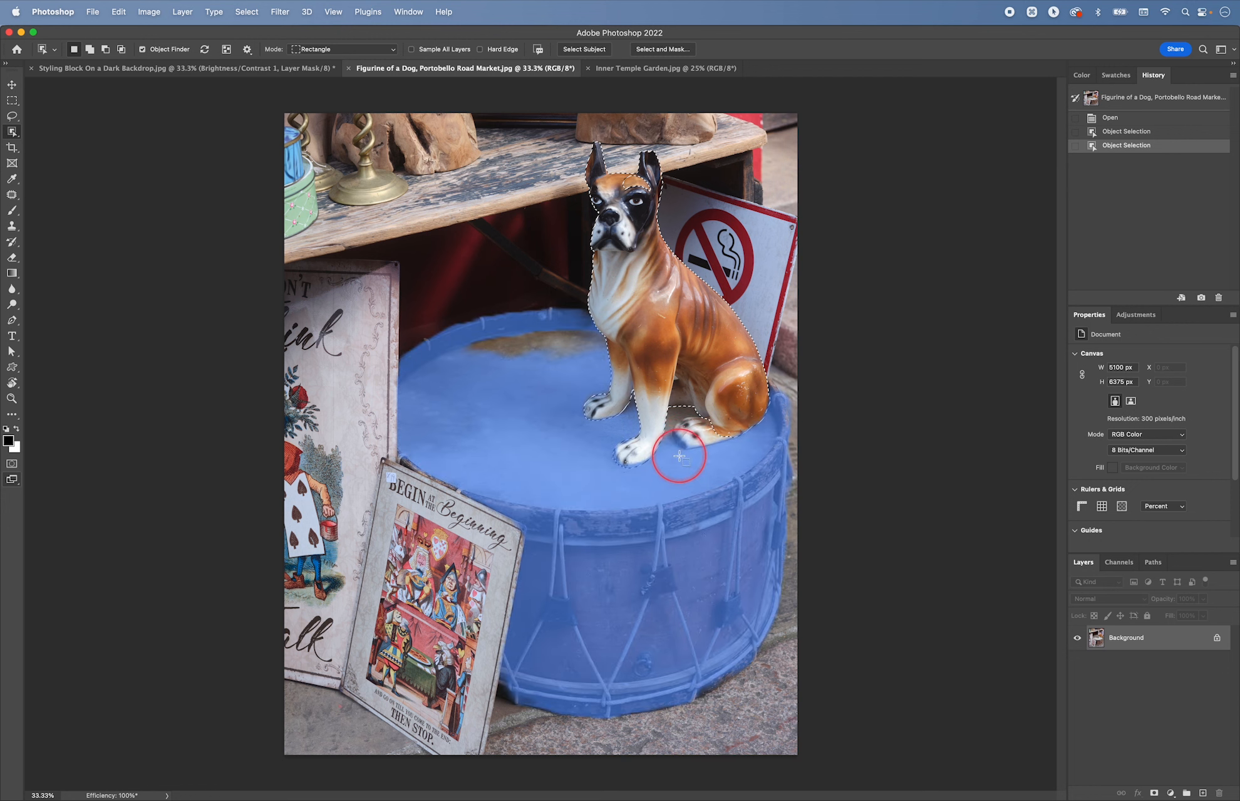
key("shift")
left_click_drag(680, 409, 736, 406)
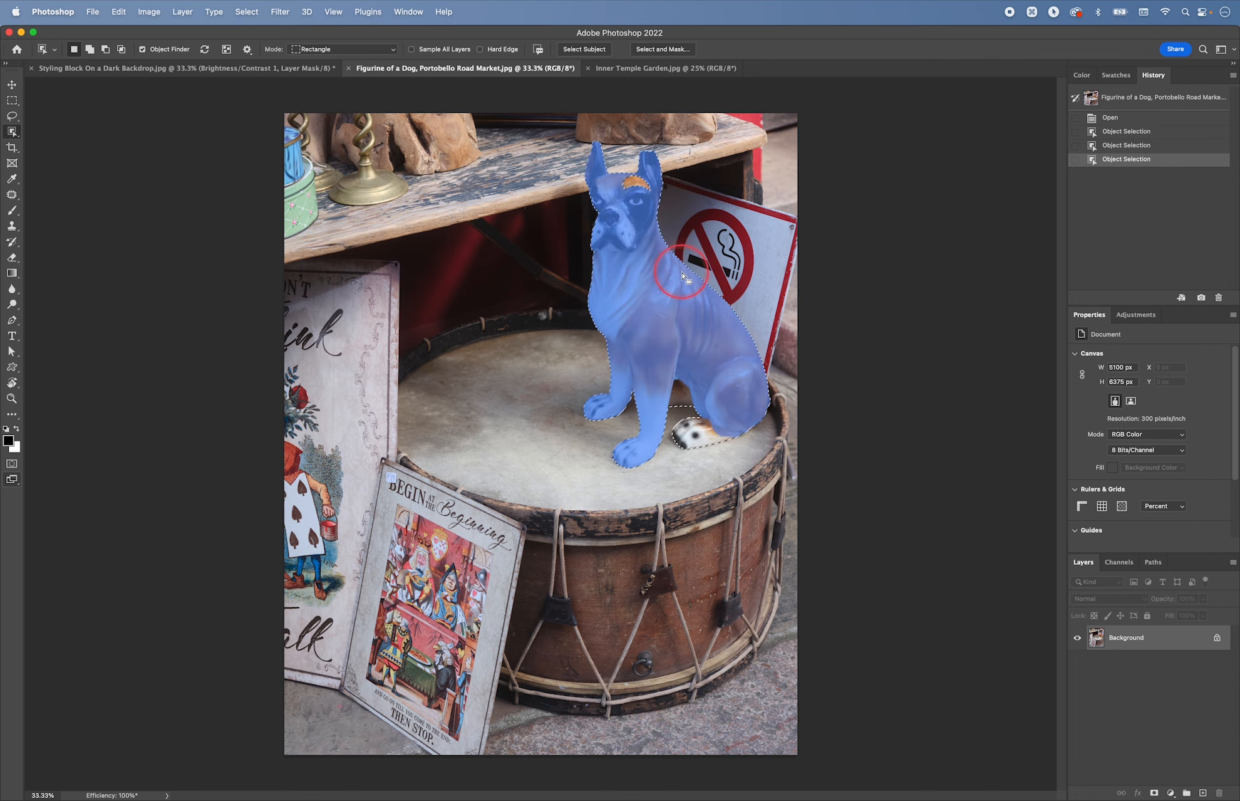
Step: Add the missed patch on the dog's forehead and the dark edge of its face to the selection
key("z")
left_click_drag(652, 199, 639, 355)
key("space")
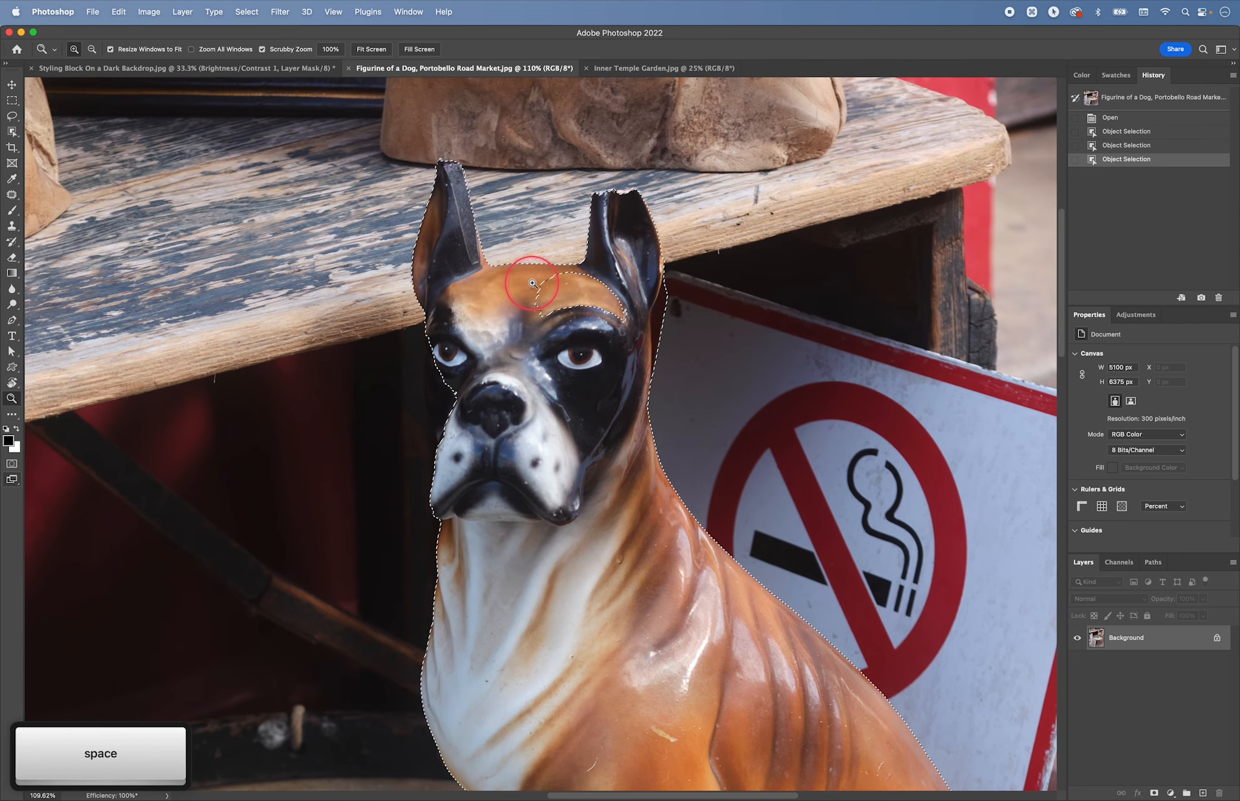
key("w")
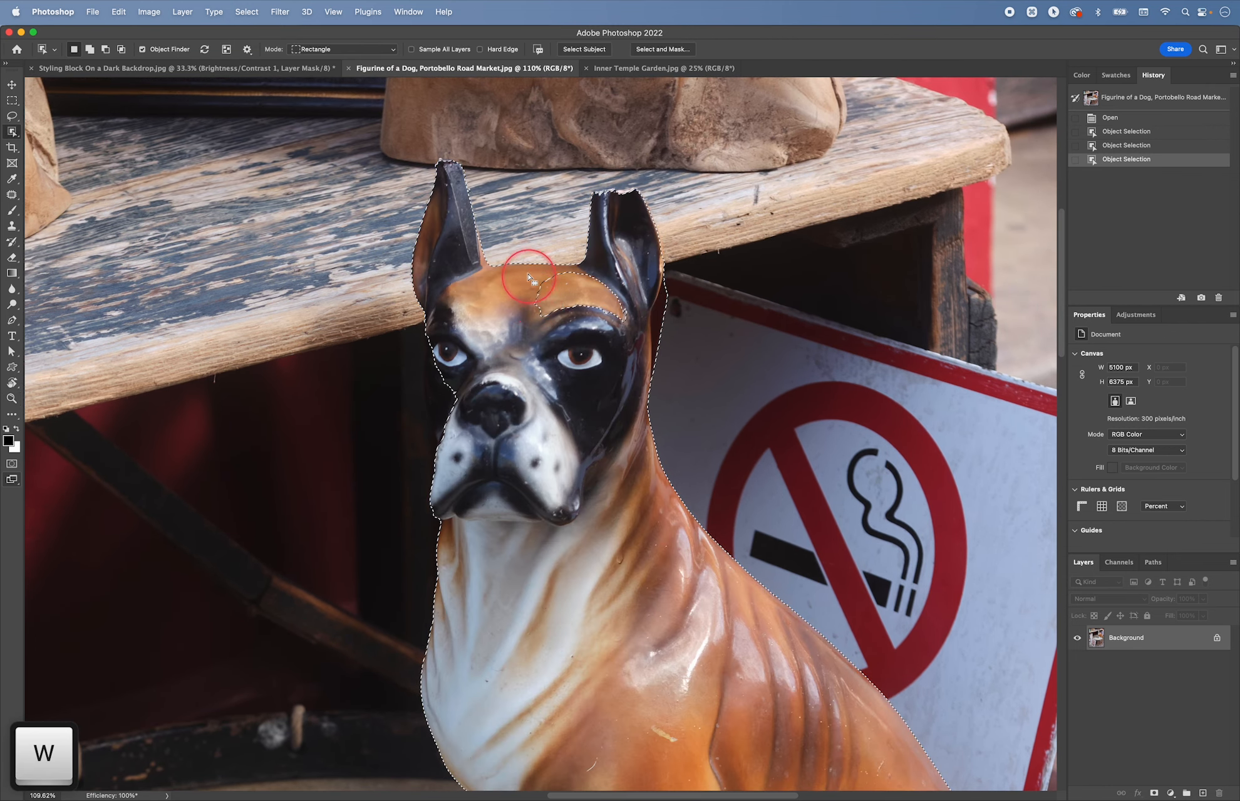
left_click_drag(517, 255, 521, 270)
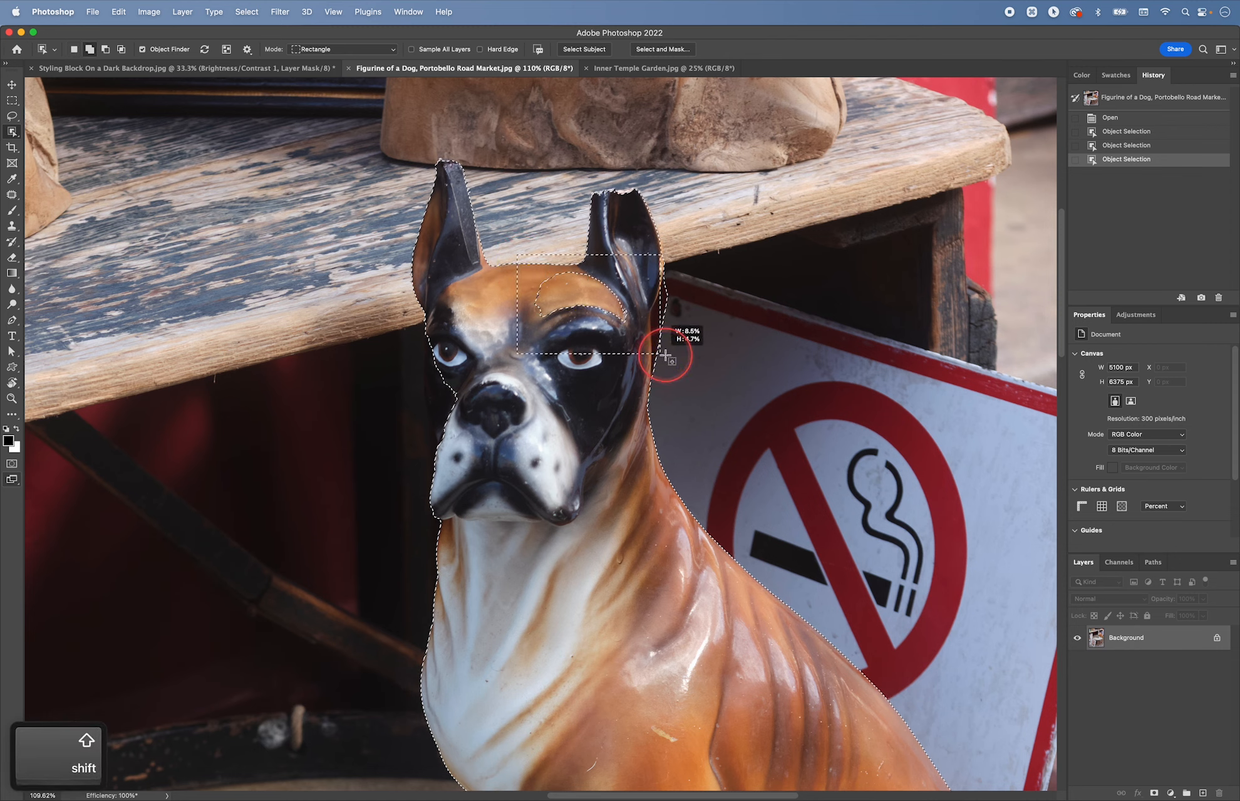
left_click_drag(666, 354, 670, 350)
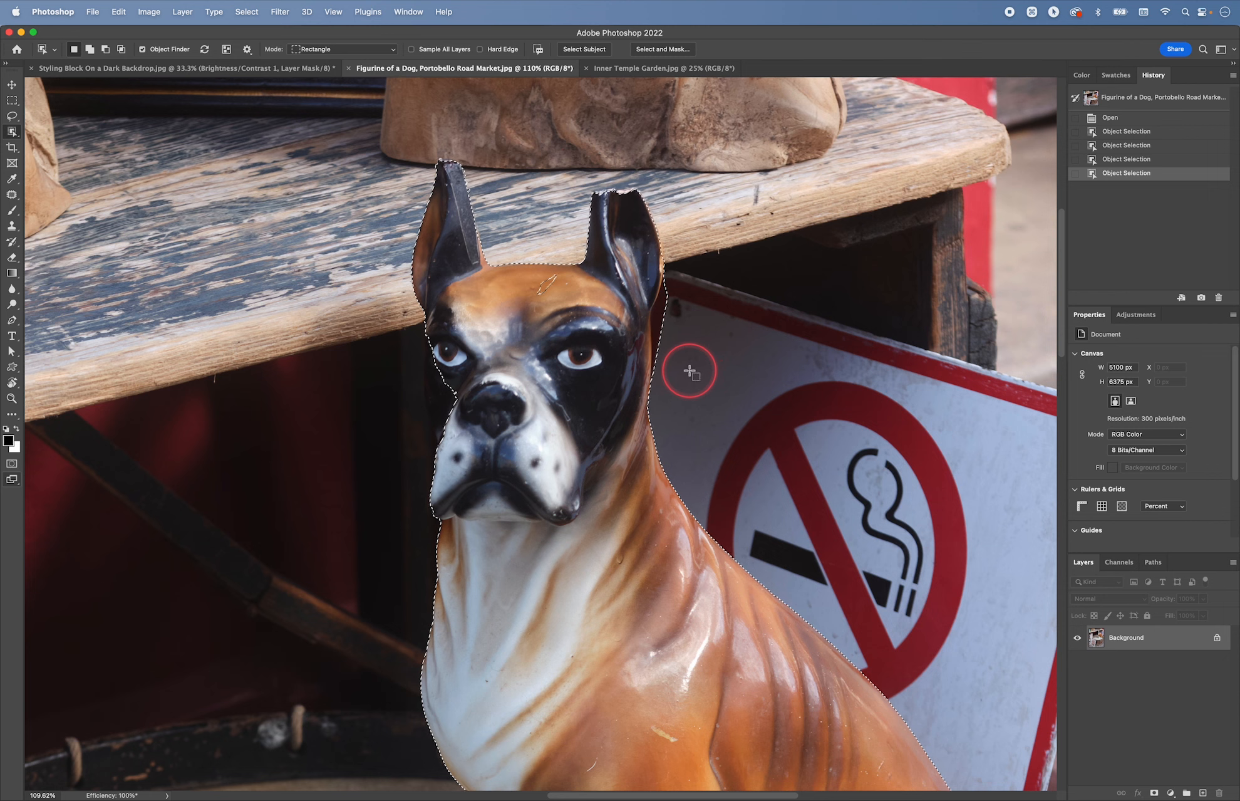
left_click_drag(528, 257, 577, 314)
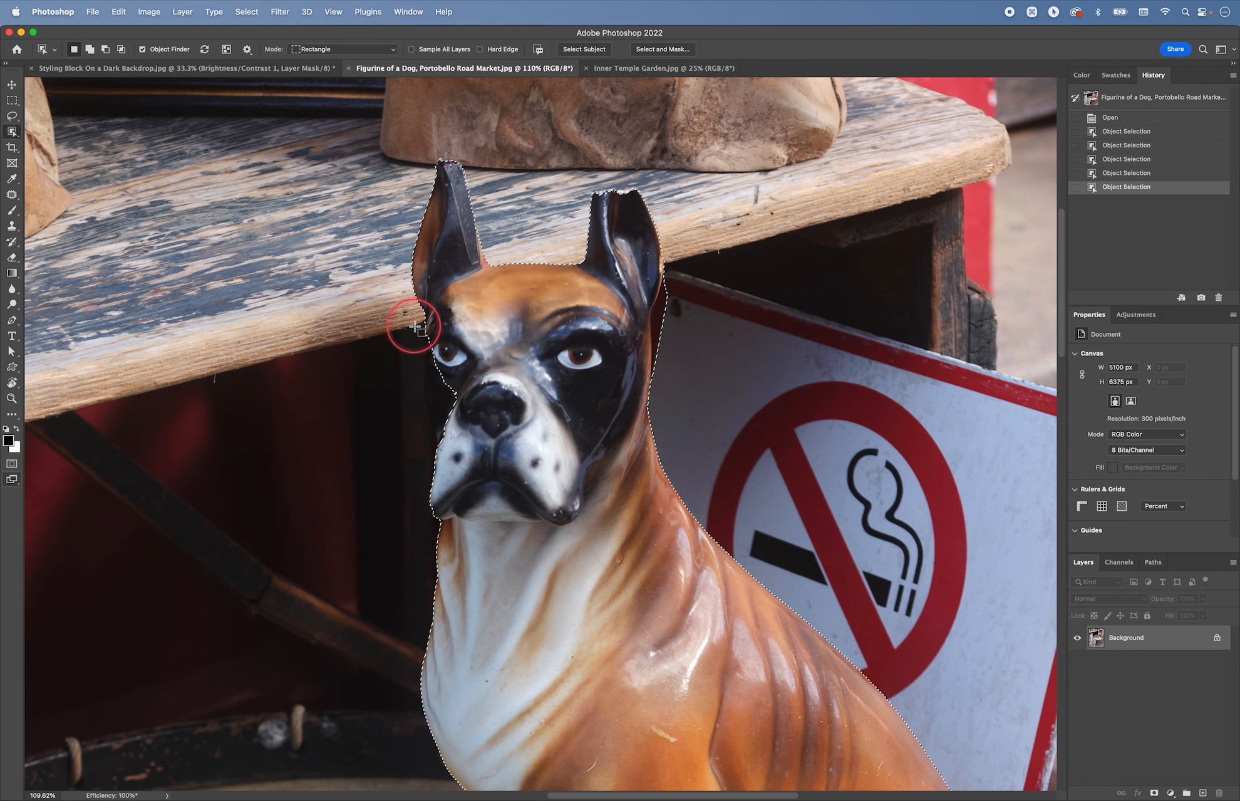
left_click_drag(416, 334, 512, 515)
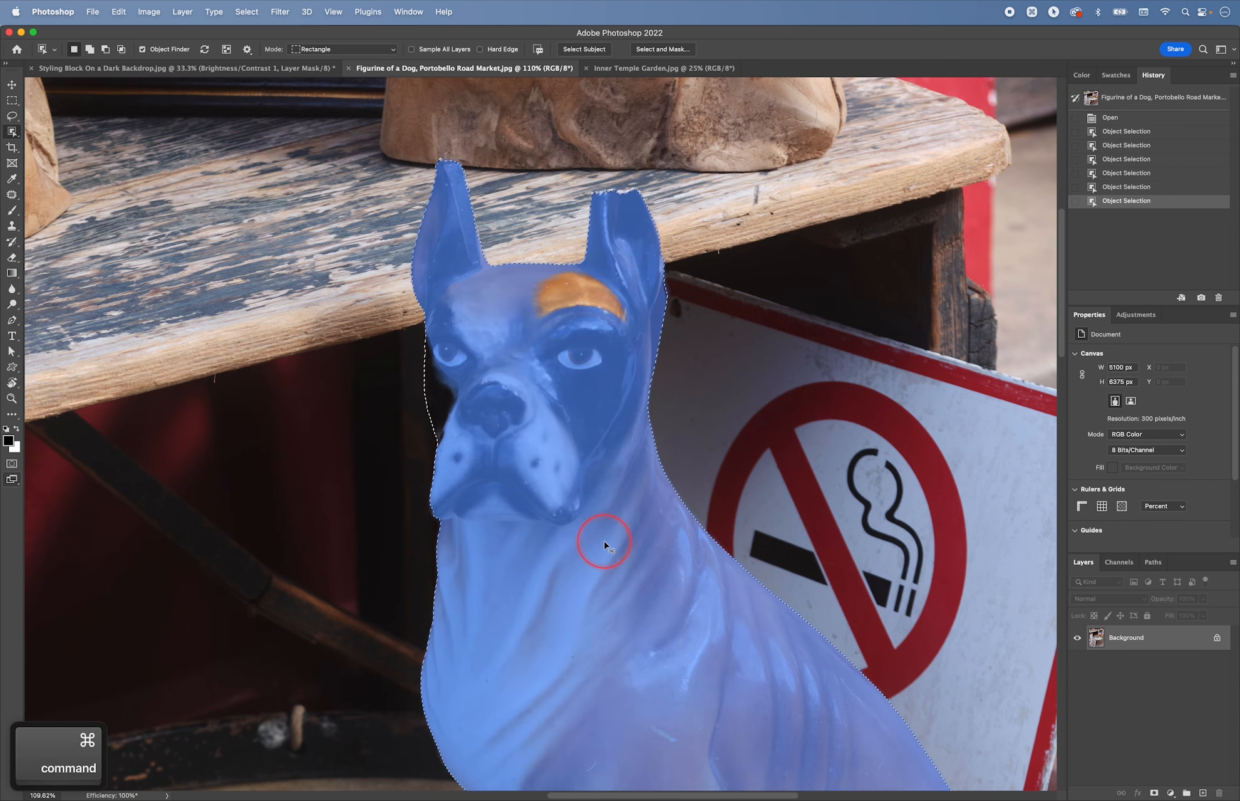
Step: Add a Brightness/Contrast adjustment layer for the selected dog with brightness -8 and contrast 36
key("super+0")
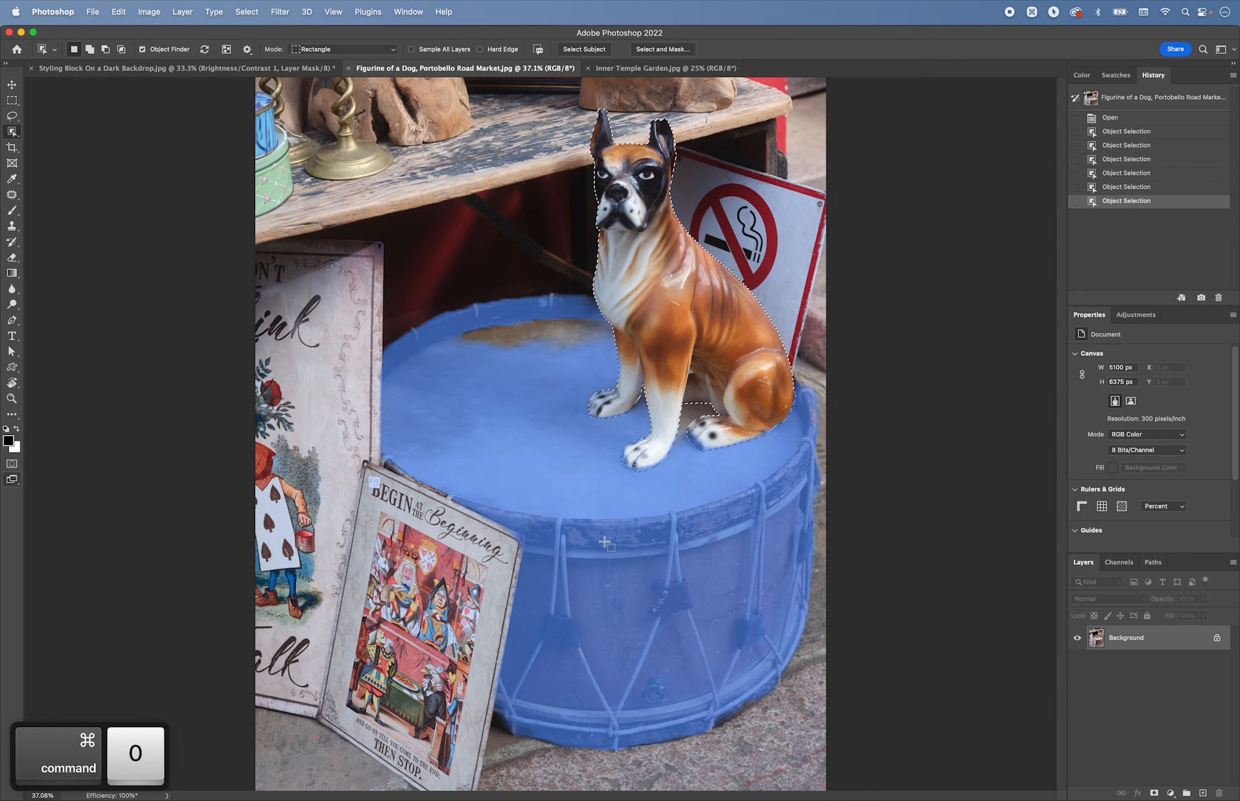
left_click(1128, 315)
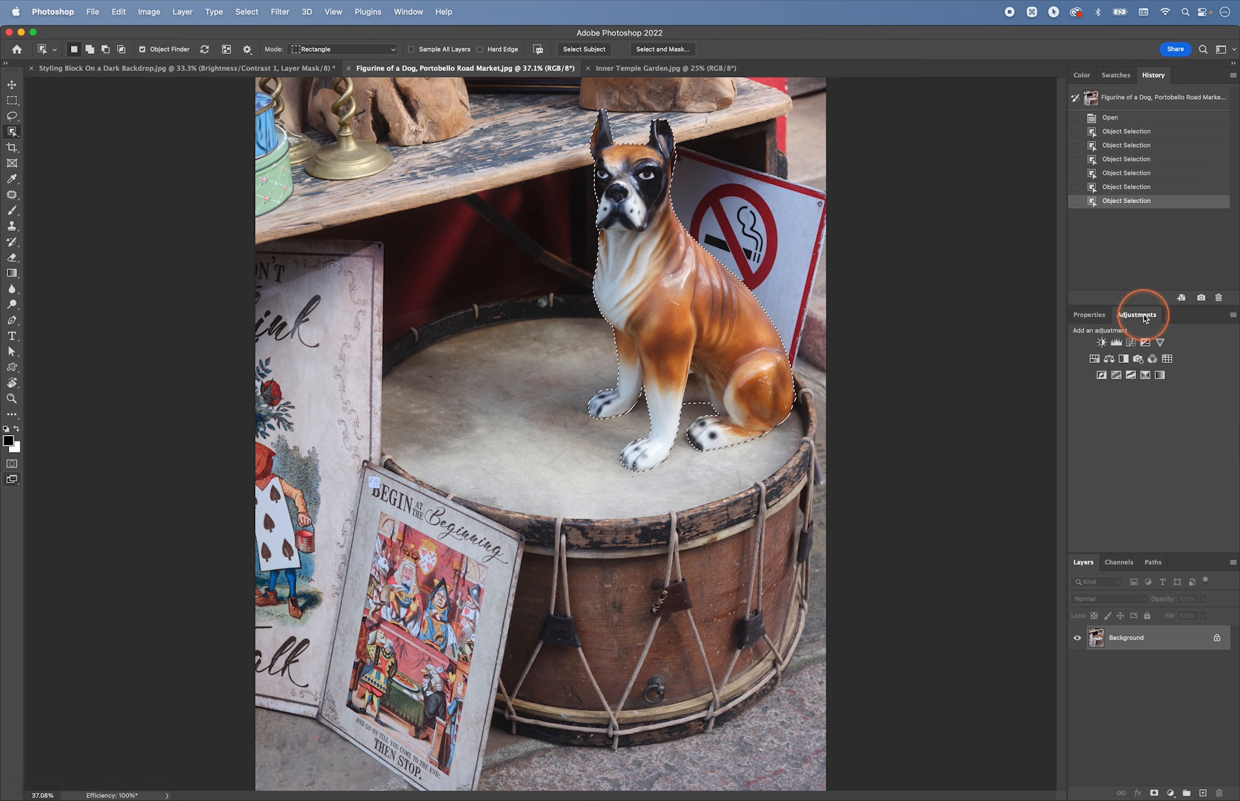
left_click(1102, 342)
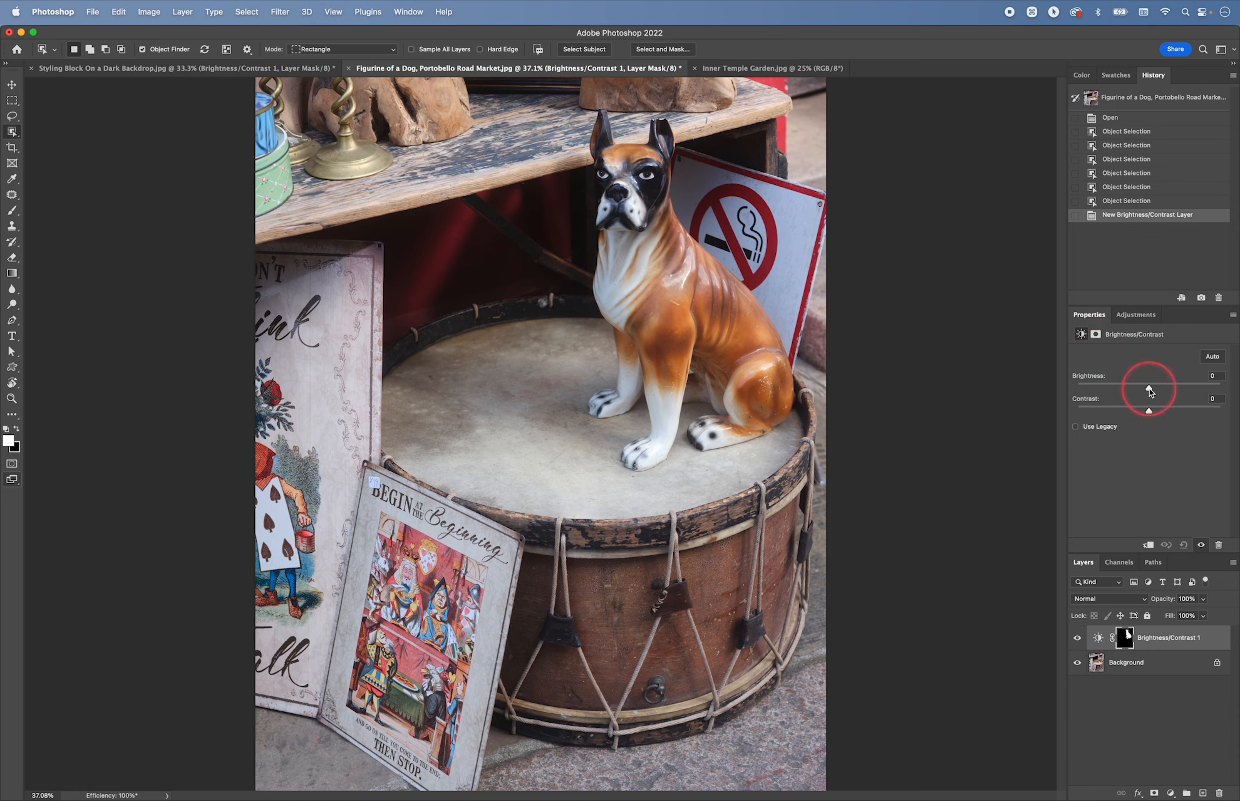
mouse_move(1149, 410)
left_mouse_down()
mouse_move(1178, 413)
mouse_move(1145, 388)
left_mouse_up()
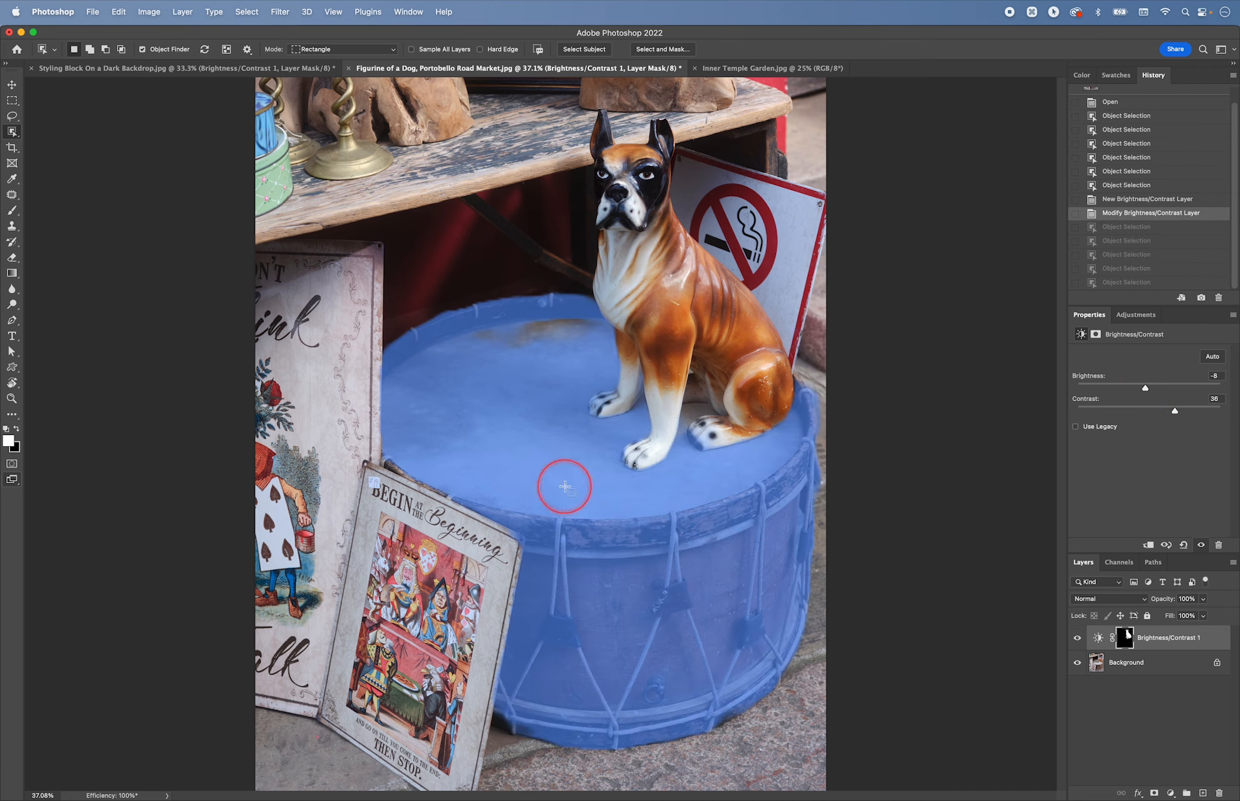
Step: Select the drum with Object Finder and add a Brightness/Contrast adjustment layer with brightness -21 and contrast 25
left_click(704, 527)
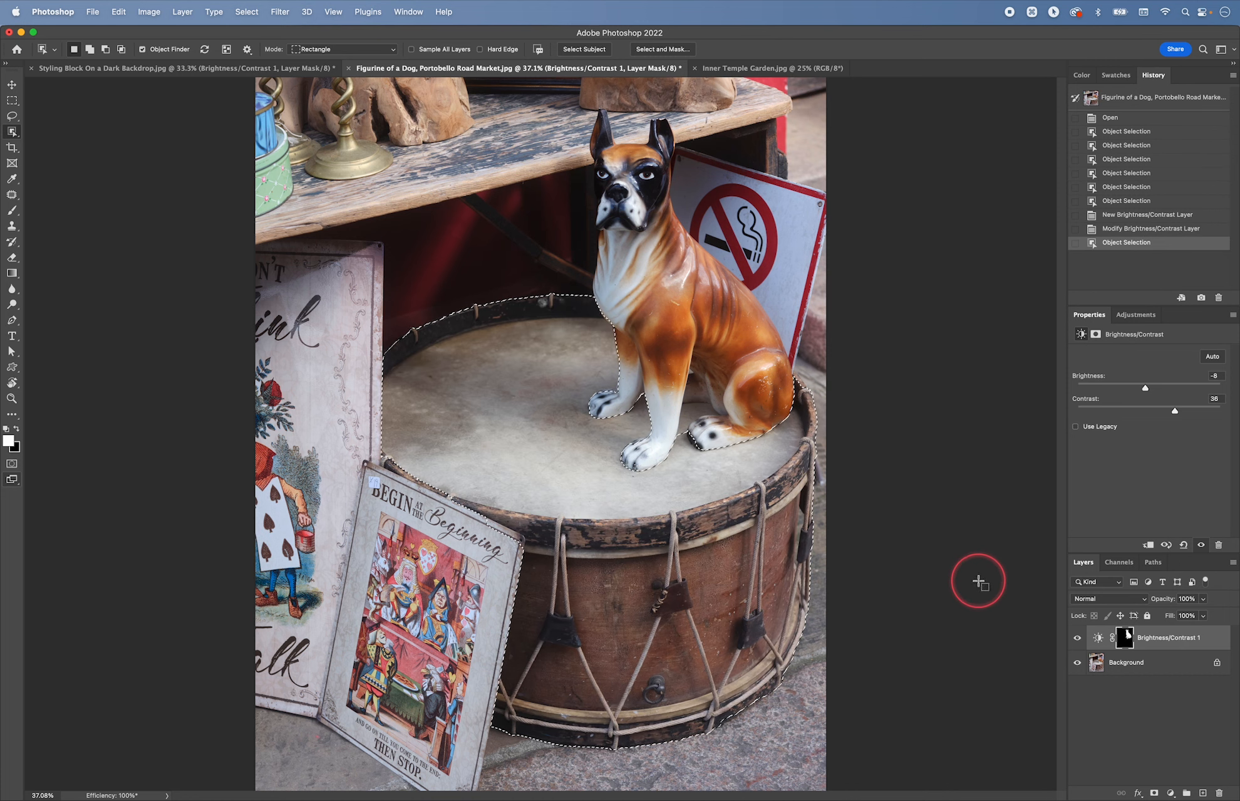
left_click(1135, 314)
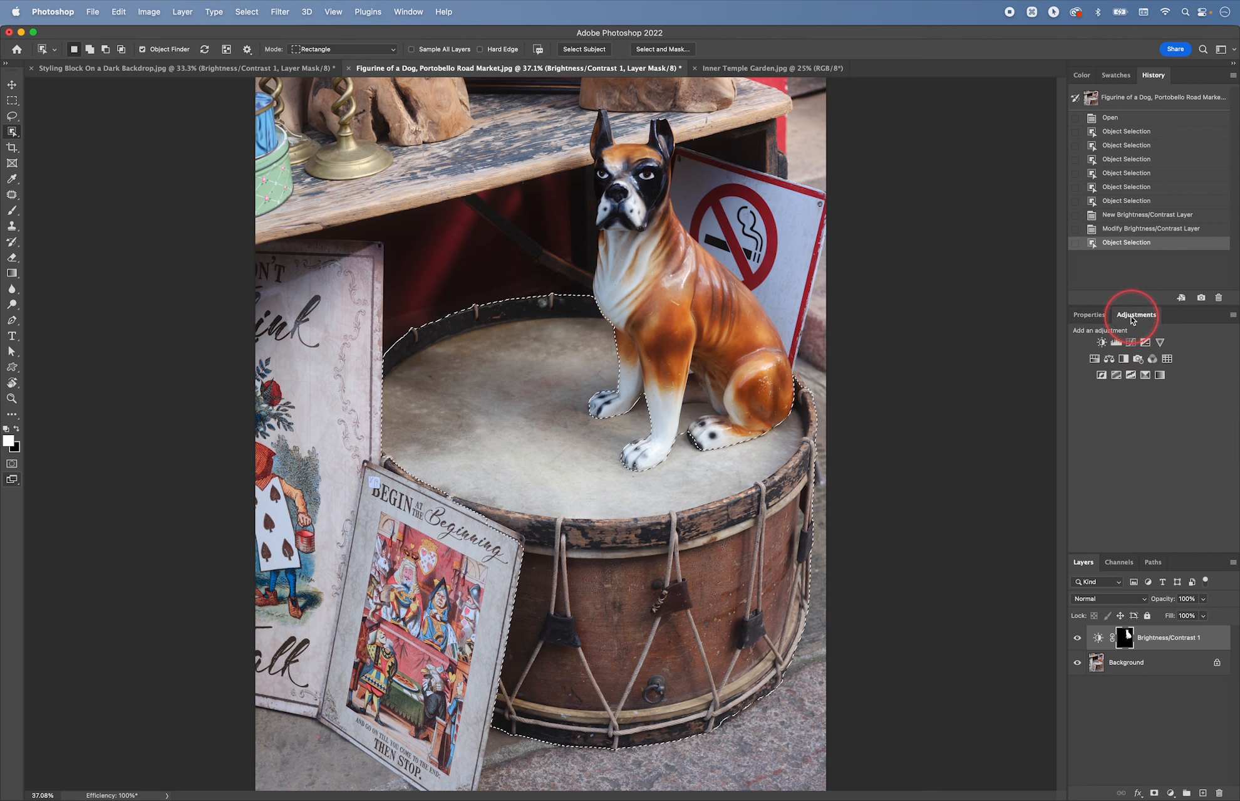
left_click(1101, 344)
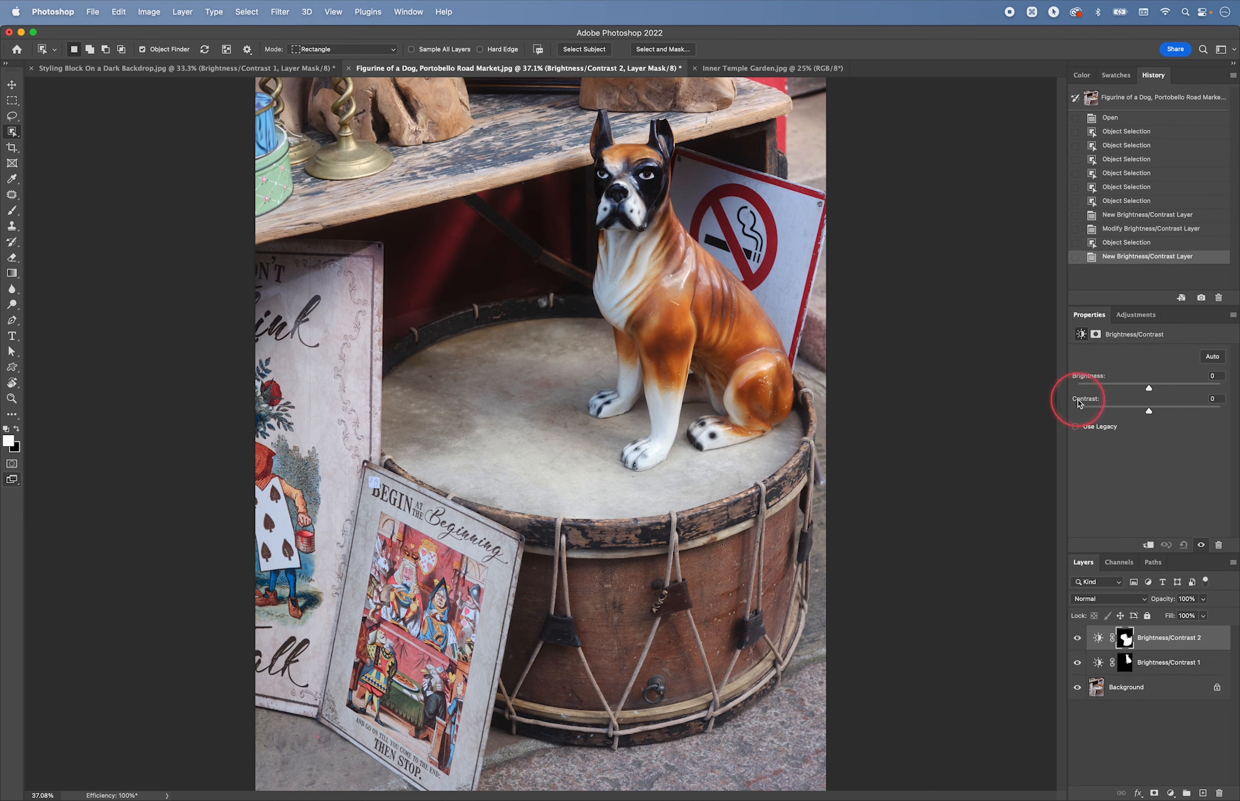
left_click_drag(1149, 388, 1138, 388)
left_click_drag(1148, 411, 1167, 410)
Step: Toggle the drum's Brightness/Contrast 2 layer off and on to compare before and after
left_click(1078, 638)
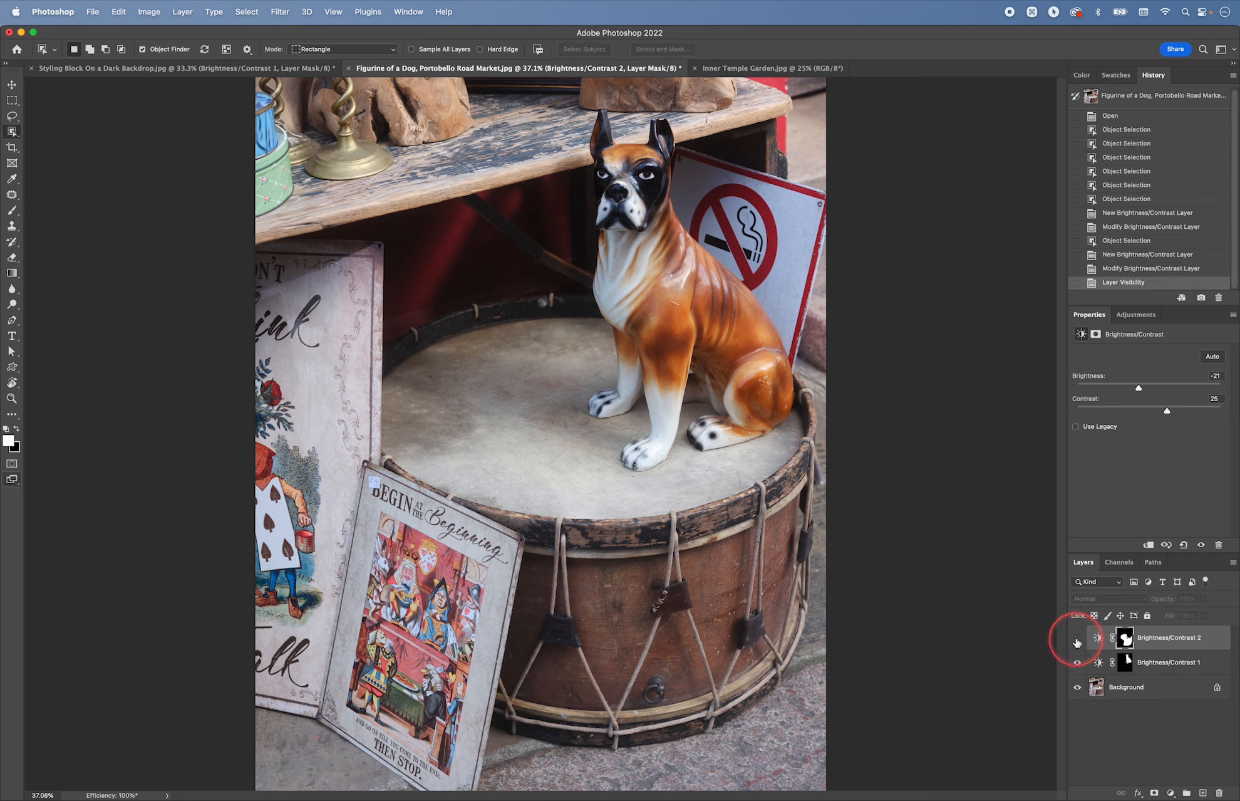
left_click(1078, 637)
left_click(1077, 638)
left_click(1077, 639)
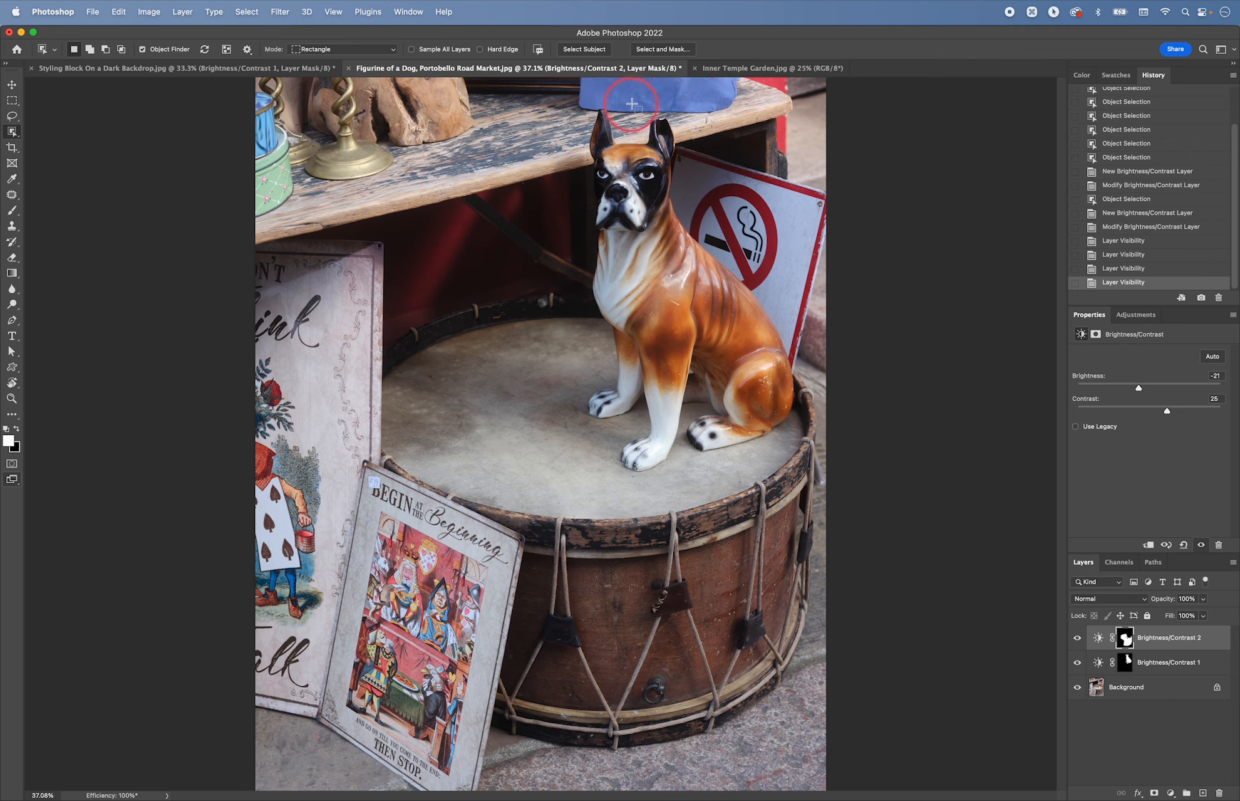
Step: In Inner Temple Garden.jpg, select the gravel path using the Object Selection tool in Lasso mode with Object Finder turned off
left_click(769, 70)
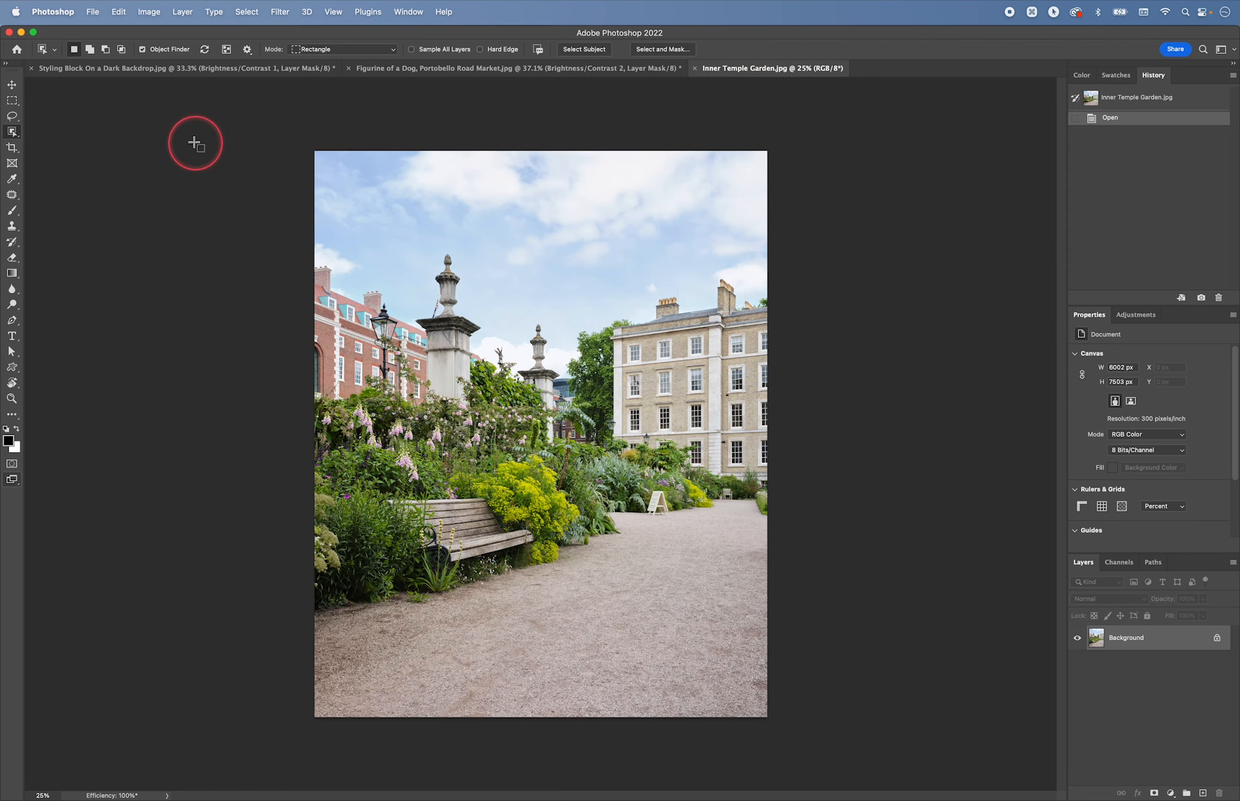
left_click(287, 51)
left_click(314, 61)
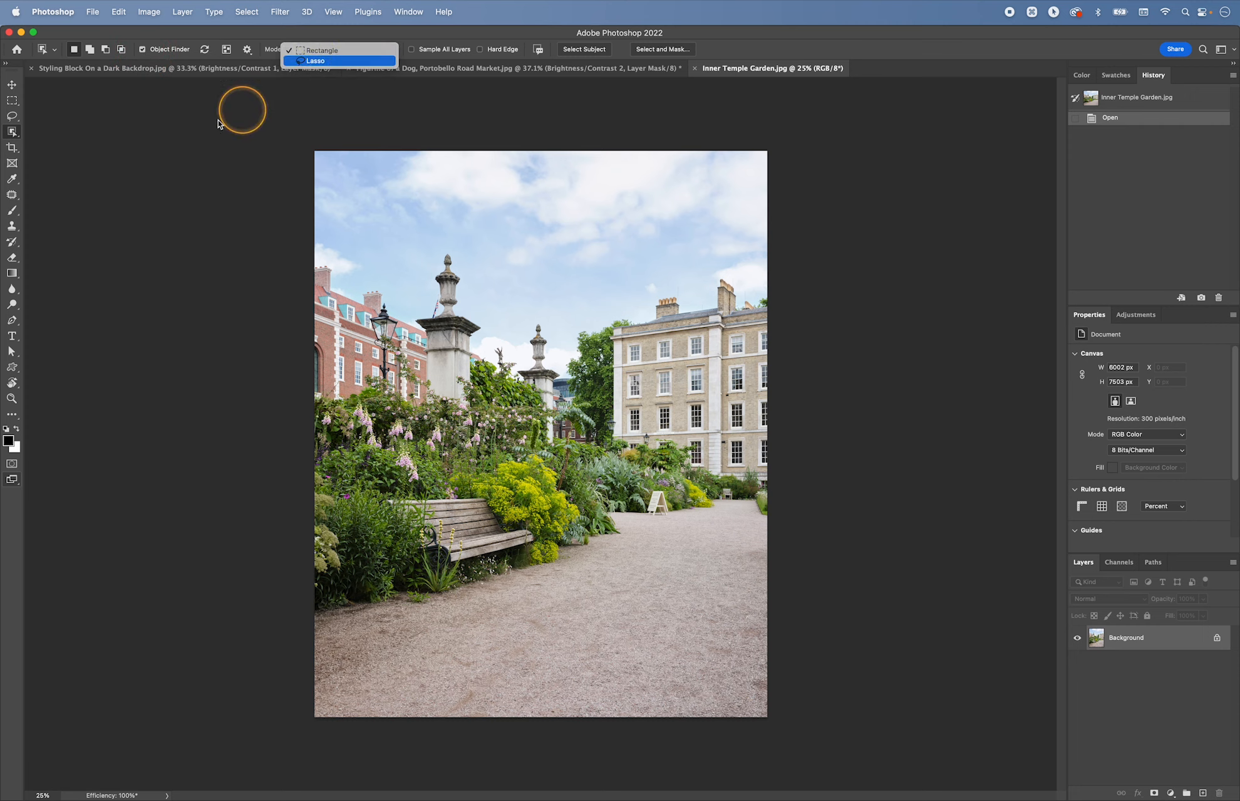
left_click(142, 50)
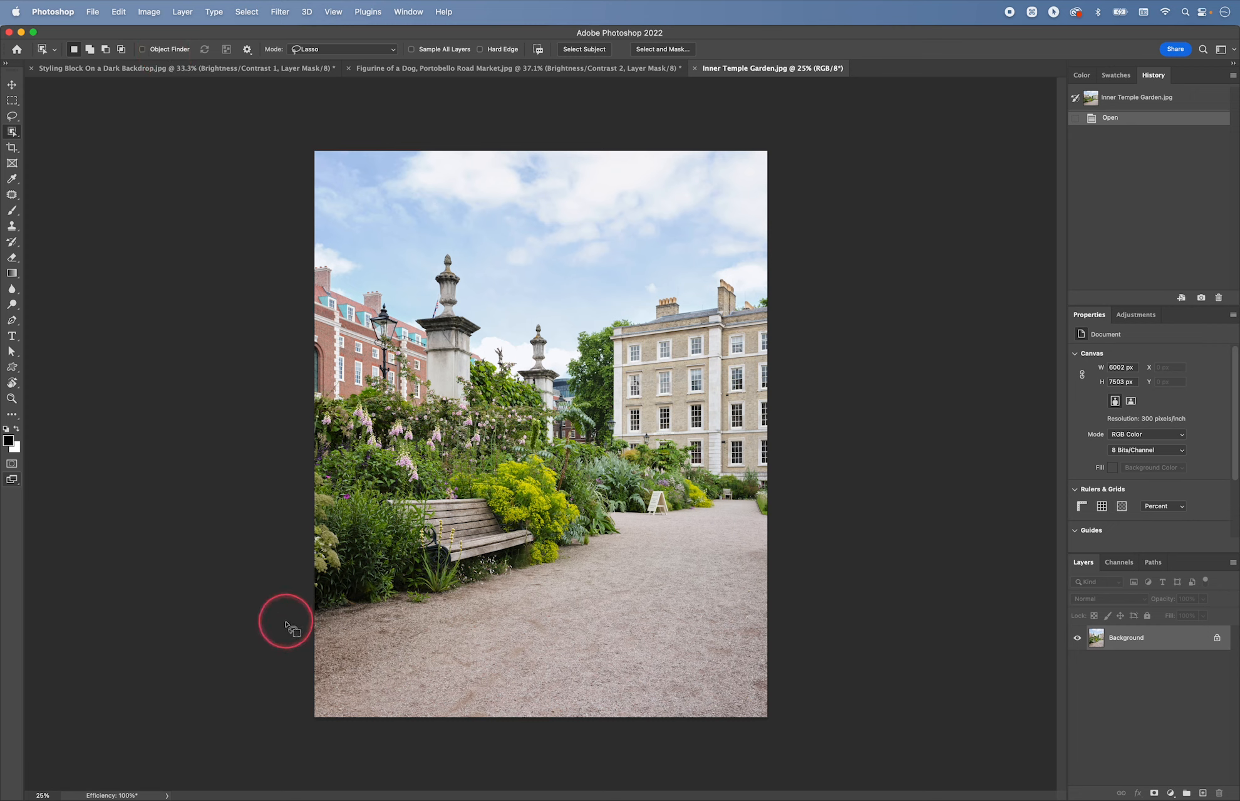
mouse_move(285, 626)
left_mouse_down()
mouse_move(527, 585)
mouse_move(615, 533)
mouse_move(610, 513)
mouse_move(756, 499)
mouse_move(785, 524)
mouse_move(790, 719)
mouse_move(771, 747)
mouse_move(675, 761)
mouse_move(330, 746)
mouse_move(291, 736)
mouse_move(285, 682)
mouse_move(317, 620)
left_mouse_up()
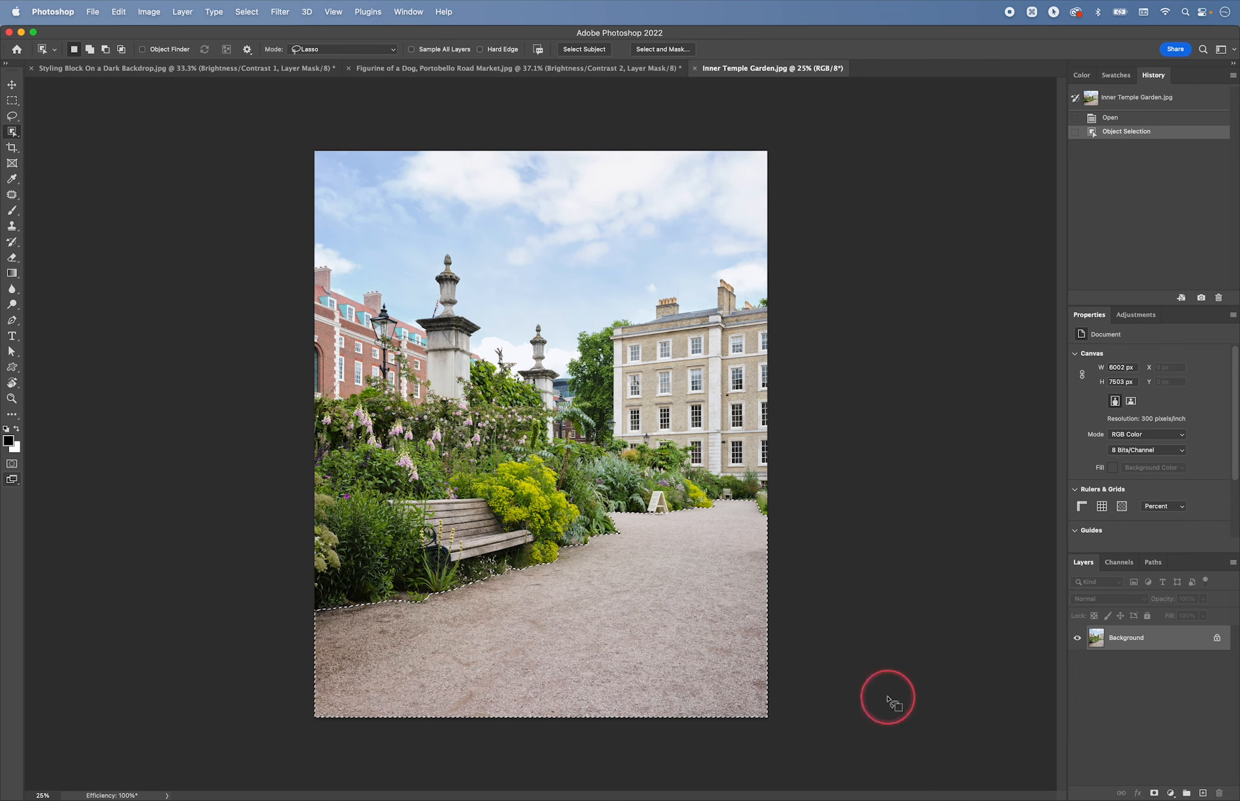
Step: Add a Brightness/Contrast adjustment layer for the selected path with brightness -23 and contrast 44
left_click(1136, 314)
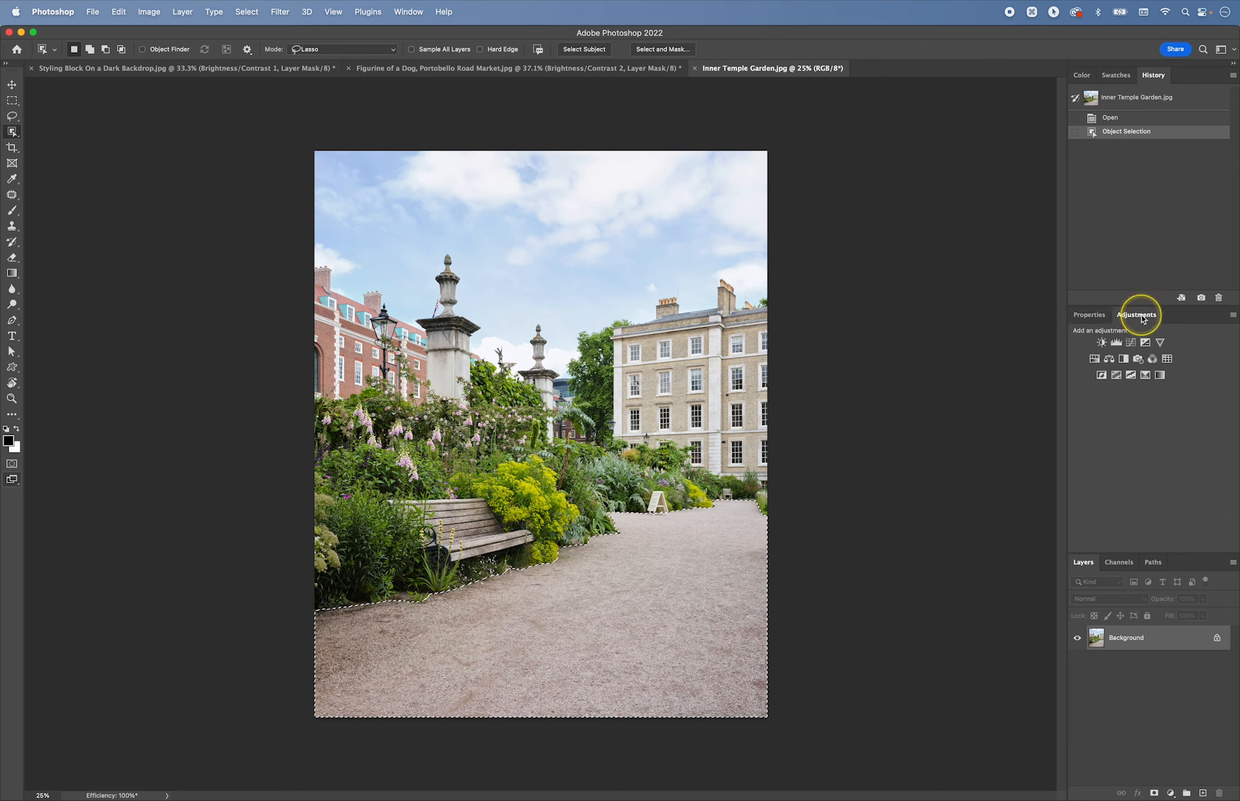
left_click(1084, 341)
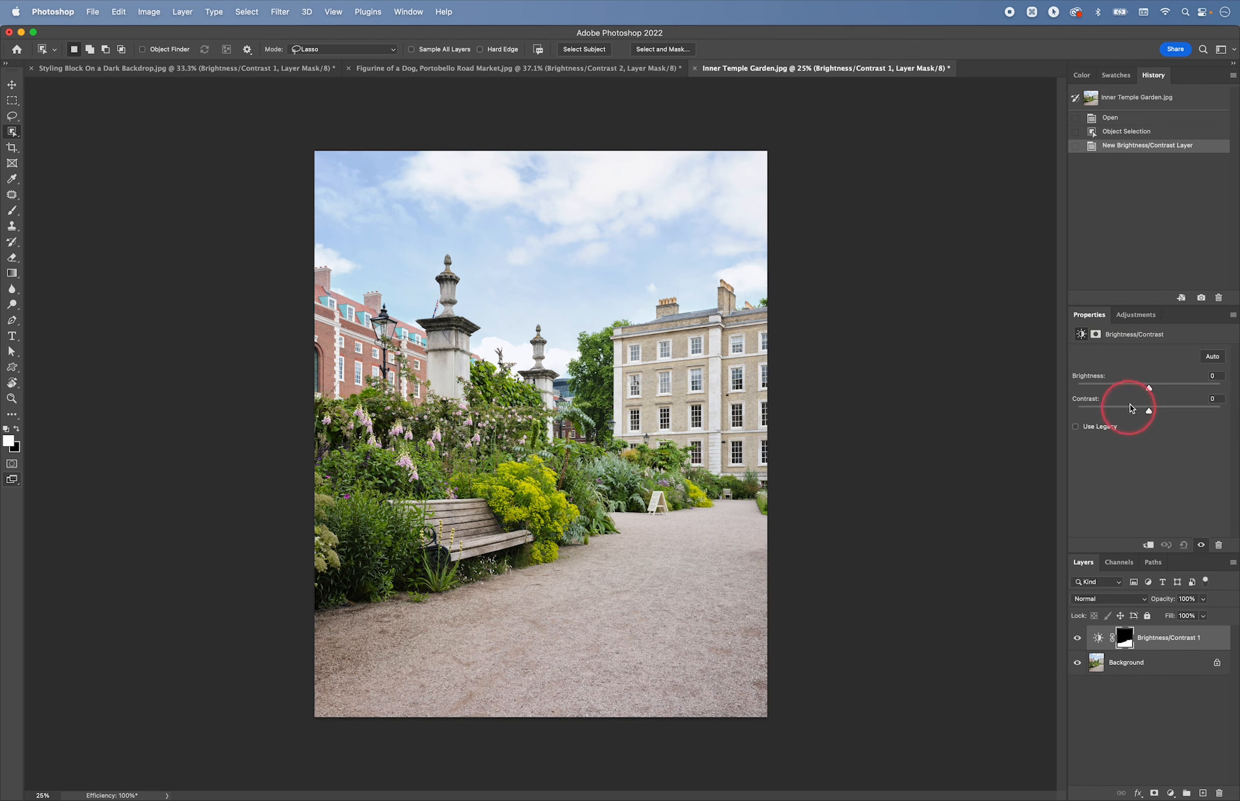
left_click_drag(1156, 413, 1182, 414)
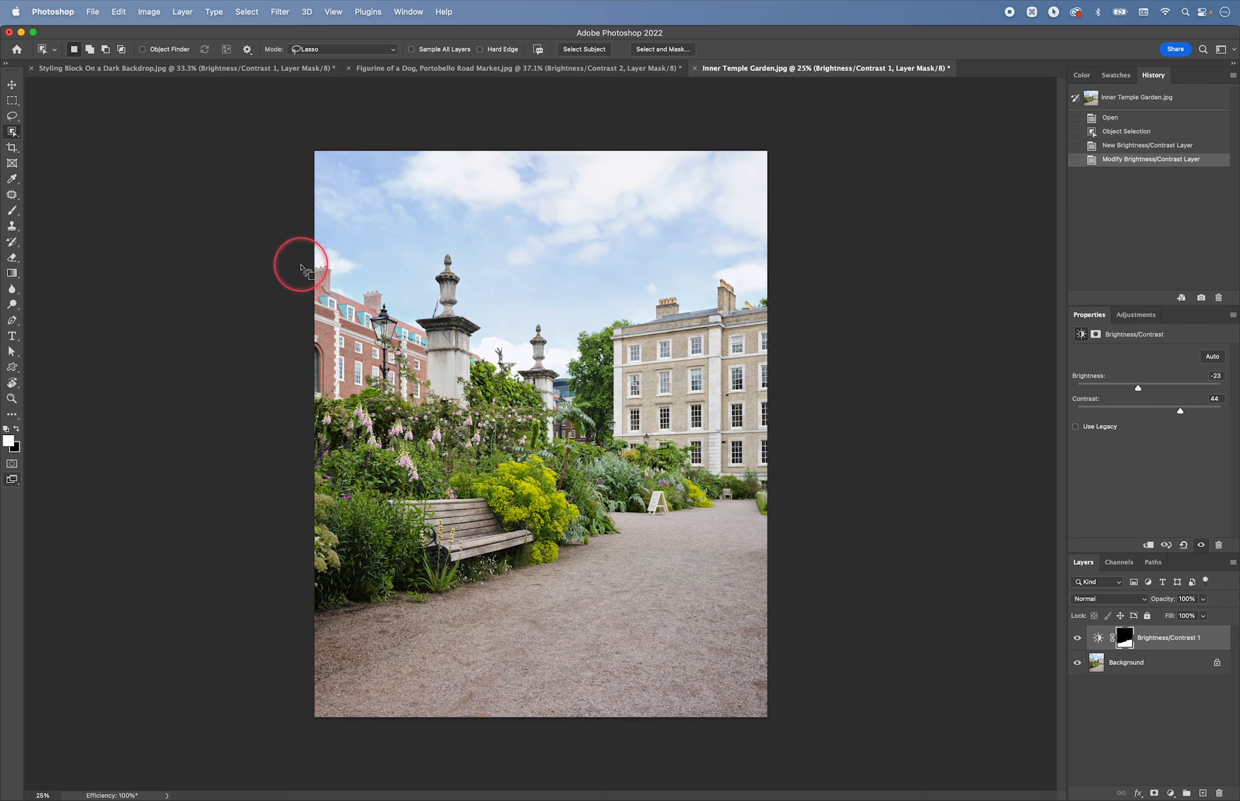
Step: Outline the sky loosely along the rooftops and pillars to select it, and add the missed patch between the two stone pillars
left_click_drag(313, 267, 335, 268)
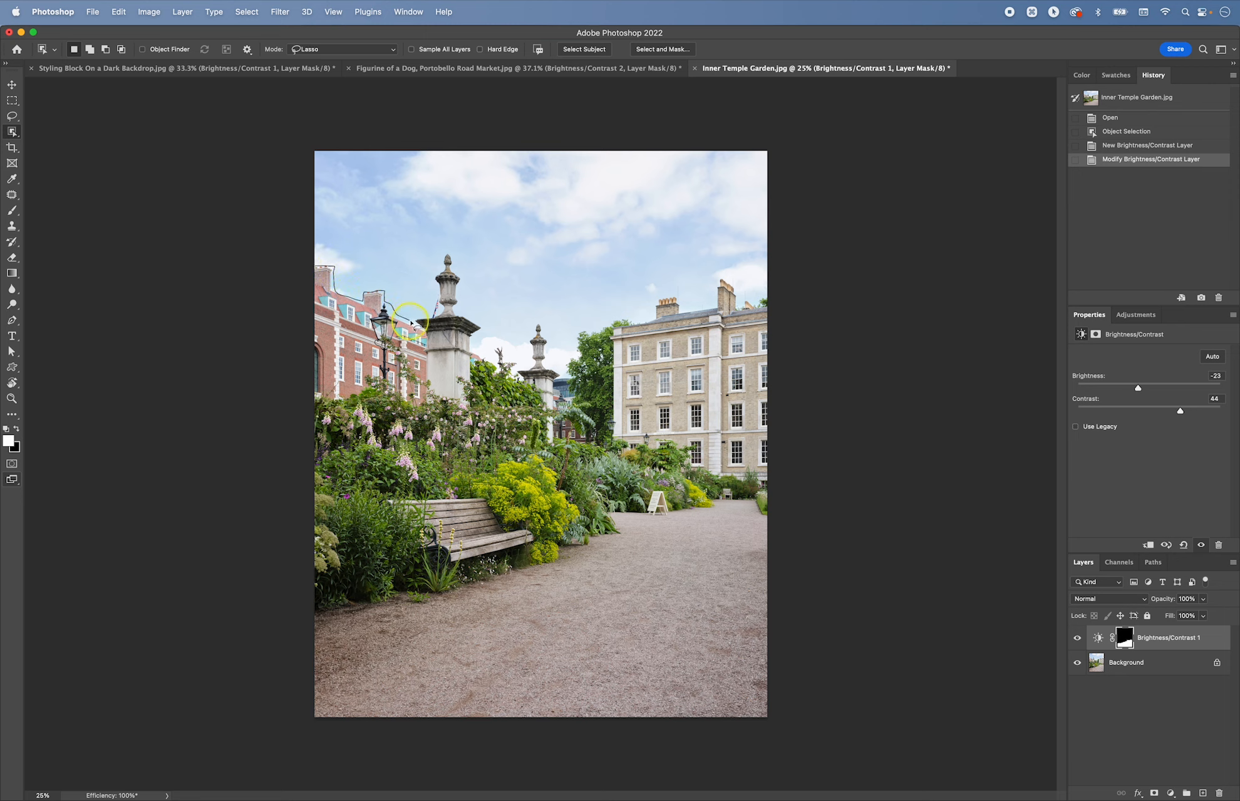
left_click_drag(412, 322, 436, 316)
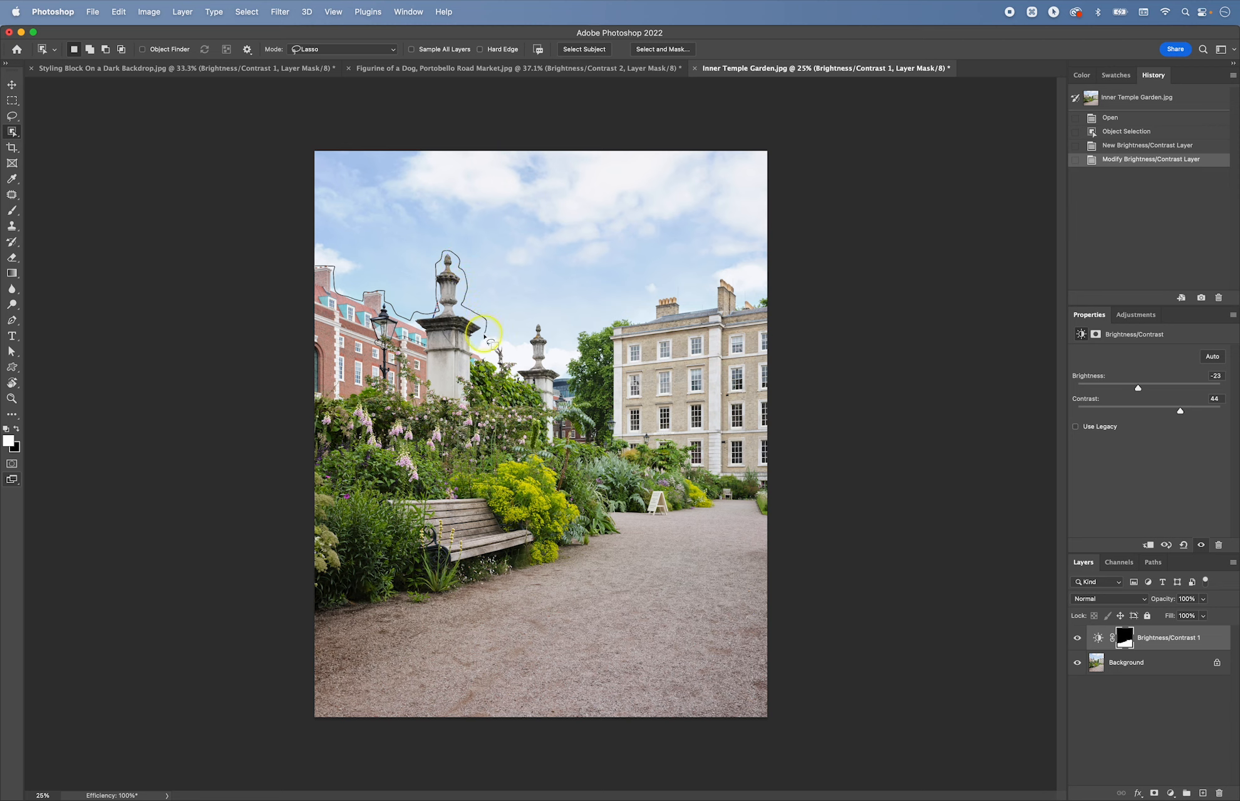
mouse_move(484, 337)
left_mouse_down()
mouse_move(505, 350)
mouse_move(526, 365)
mouse_move(537, 323)
mouse_move(550, 362)
mouse_move(561, 371)
mouse_move(575, 336)
left_mouse_up()
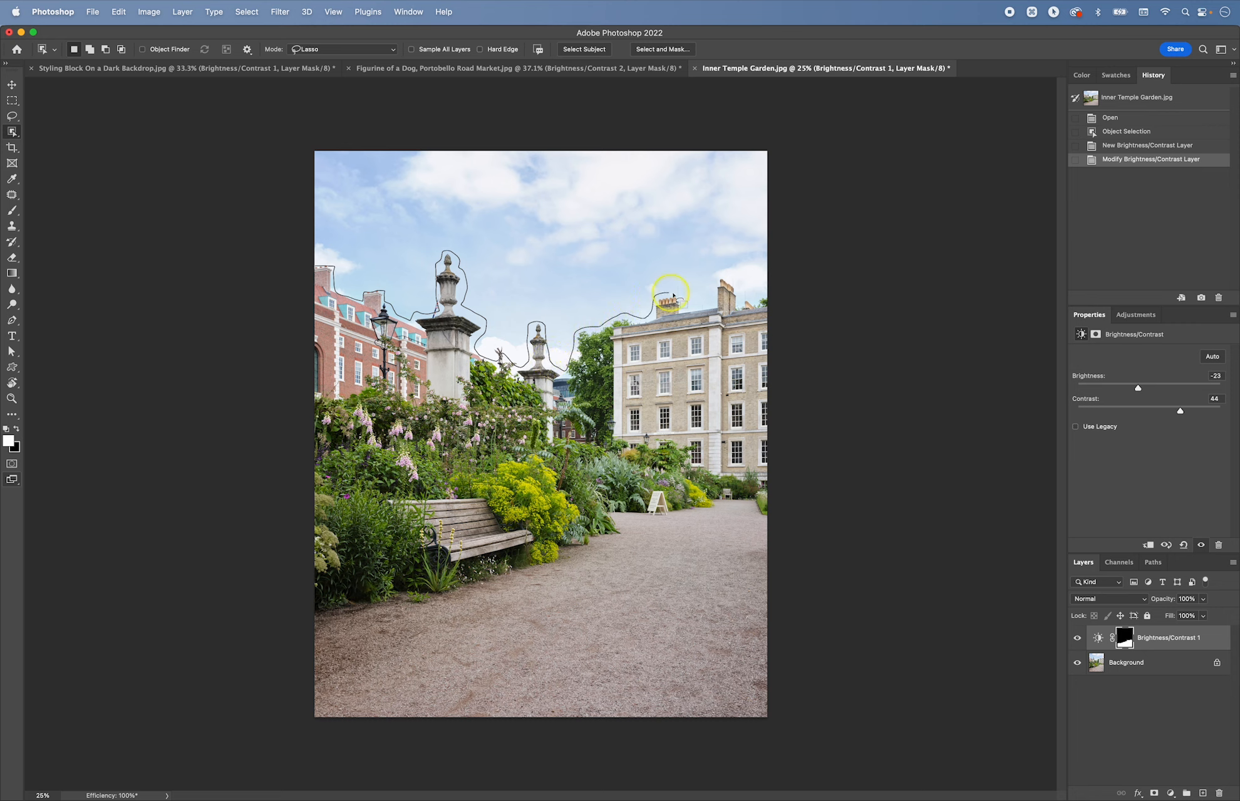
mouse_move(695, 311)
left_mouse_down()
mouse_move(723, 272)
mouse_move(740, 297)
mouse_move(788, 287)
mouse_move(786, 138)
mouse_move(694, 121)
mouse_move(320, 112)
mouse_move(243, 148)
mouse_move(248, 210)
mouse_move(270, 256)
mouse_move(310, 269)
left_mouse_up()
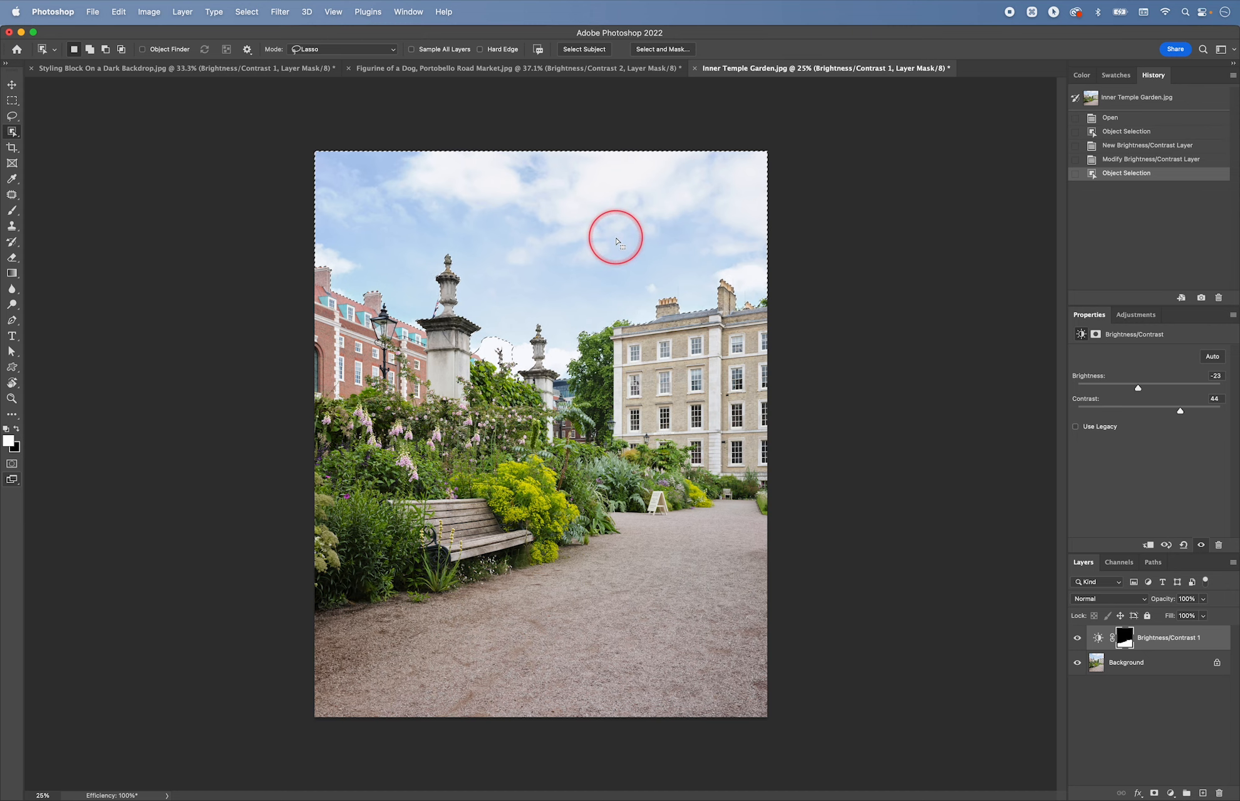
mouse_move(474, 351)
left_mouse_down()
mouse_move(521, 355)
mouse_move(505, 329)
mouse_move(485, 328)
mouse_move(478, 353)
mouse_move(522, 369)
mouse_move(509, 332)
left_mouse_up()
key("shift")
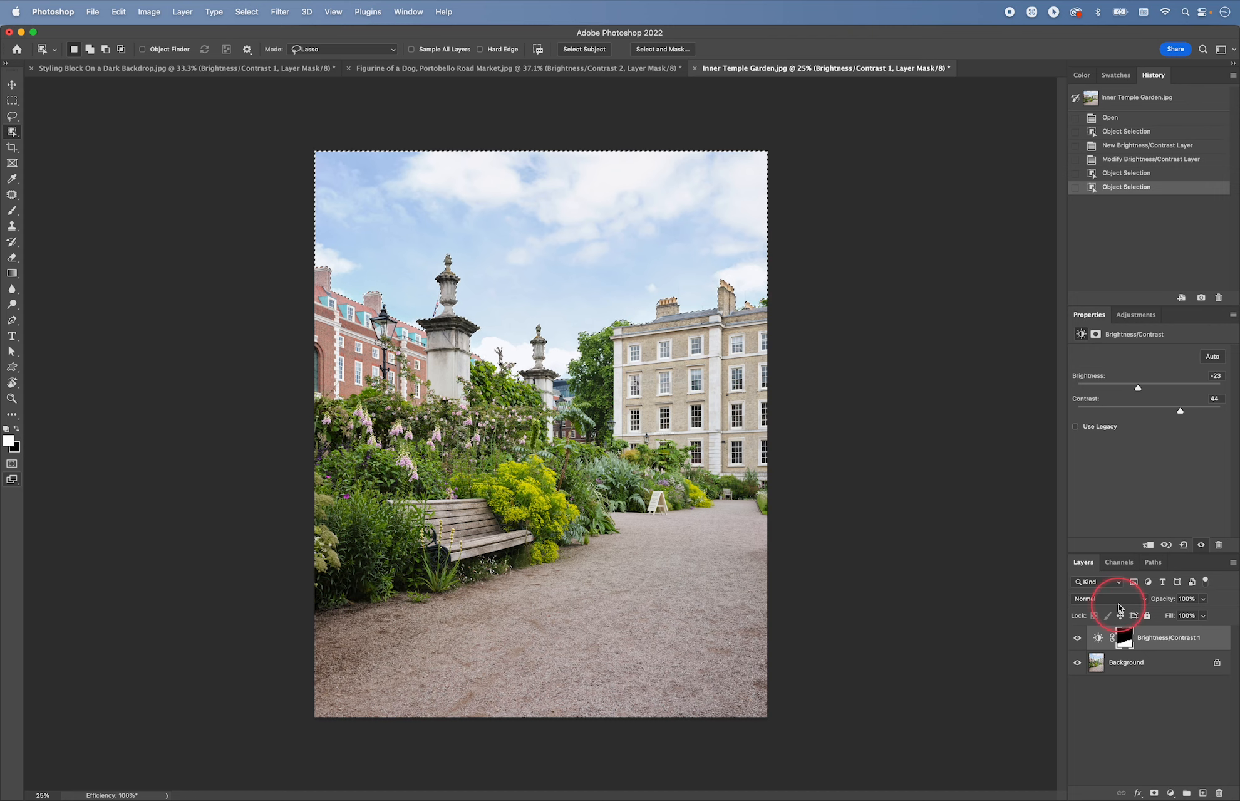
Step: Add a Brightness/Contrast adjustment layer for the selected sky with brightness -37 and contrast 39
left_click(1133, 316)
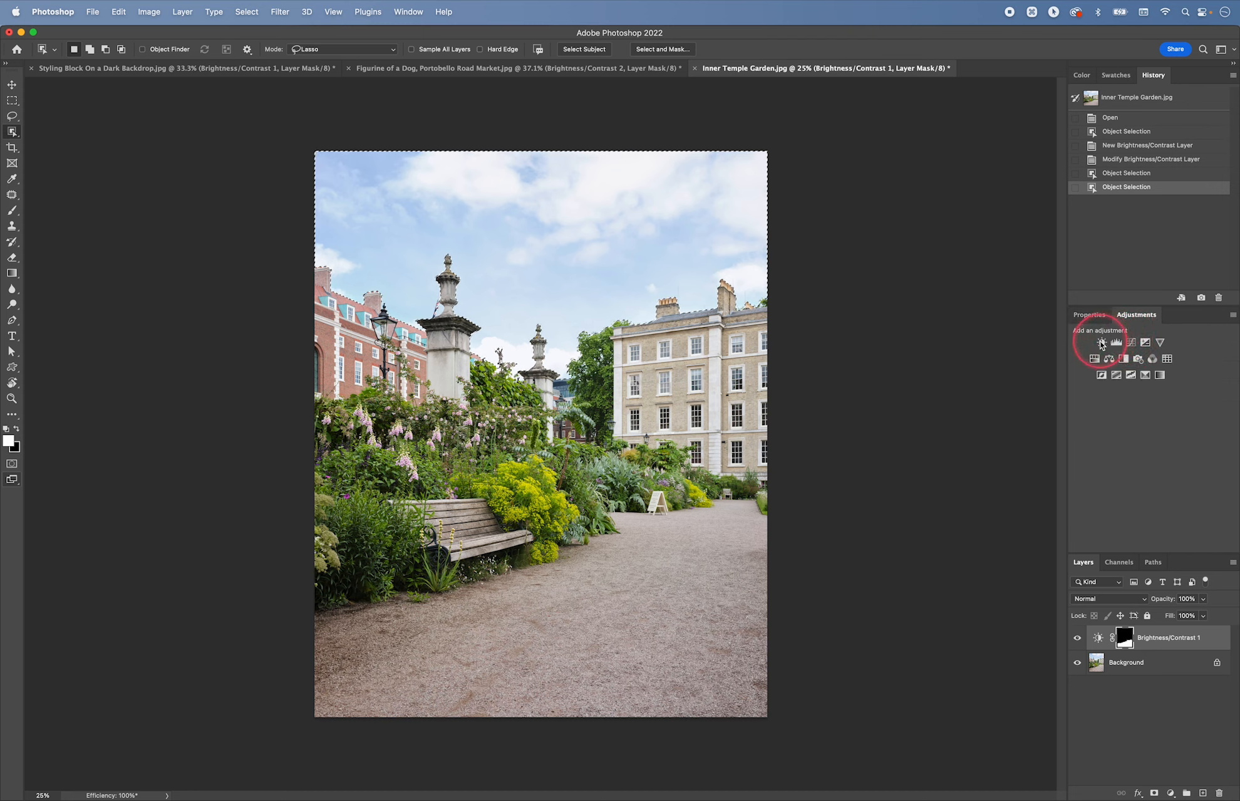
left_click(1103, 343)
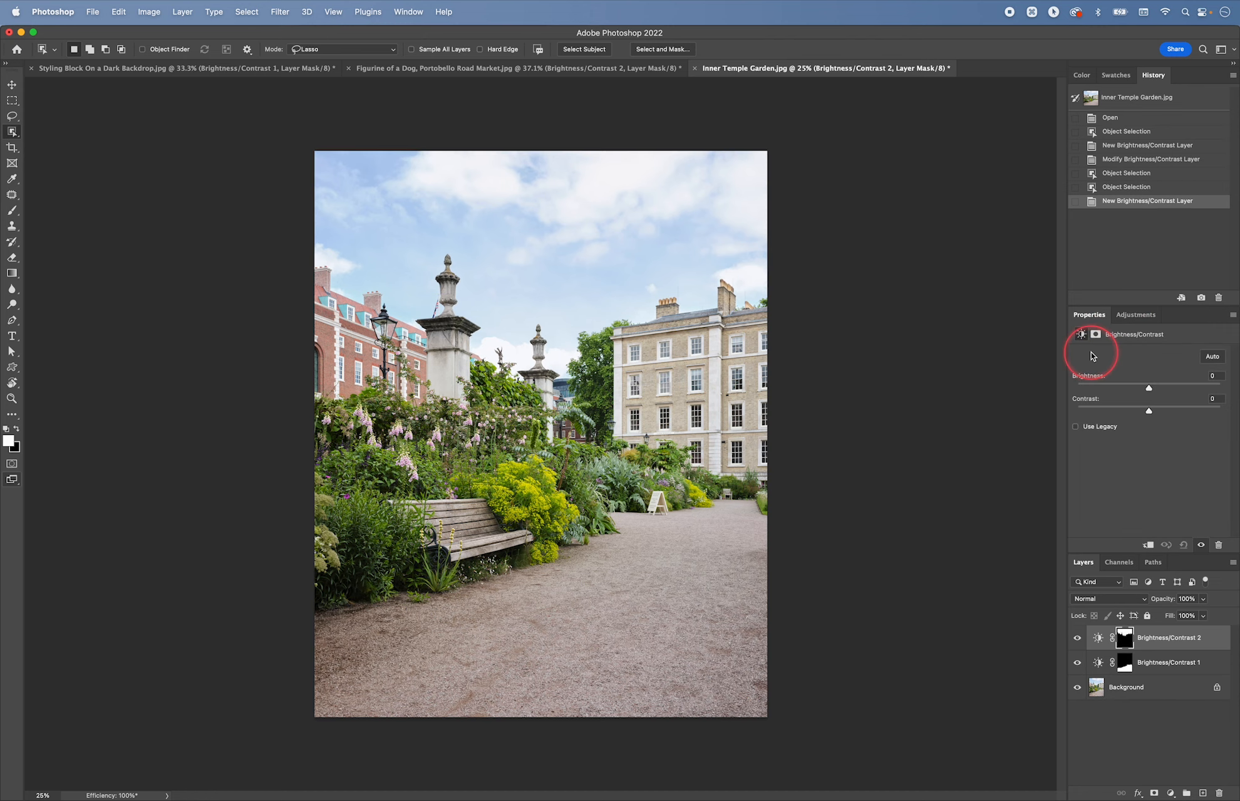
left_click(1177, 410)
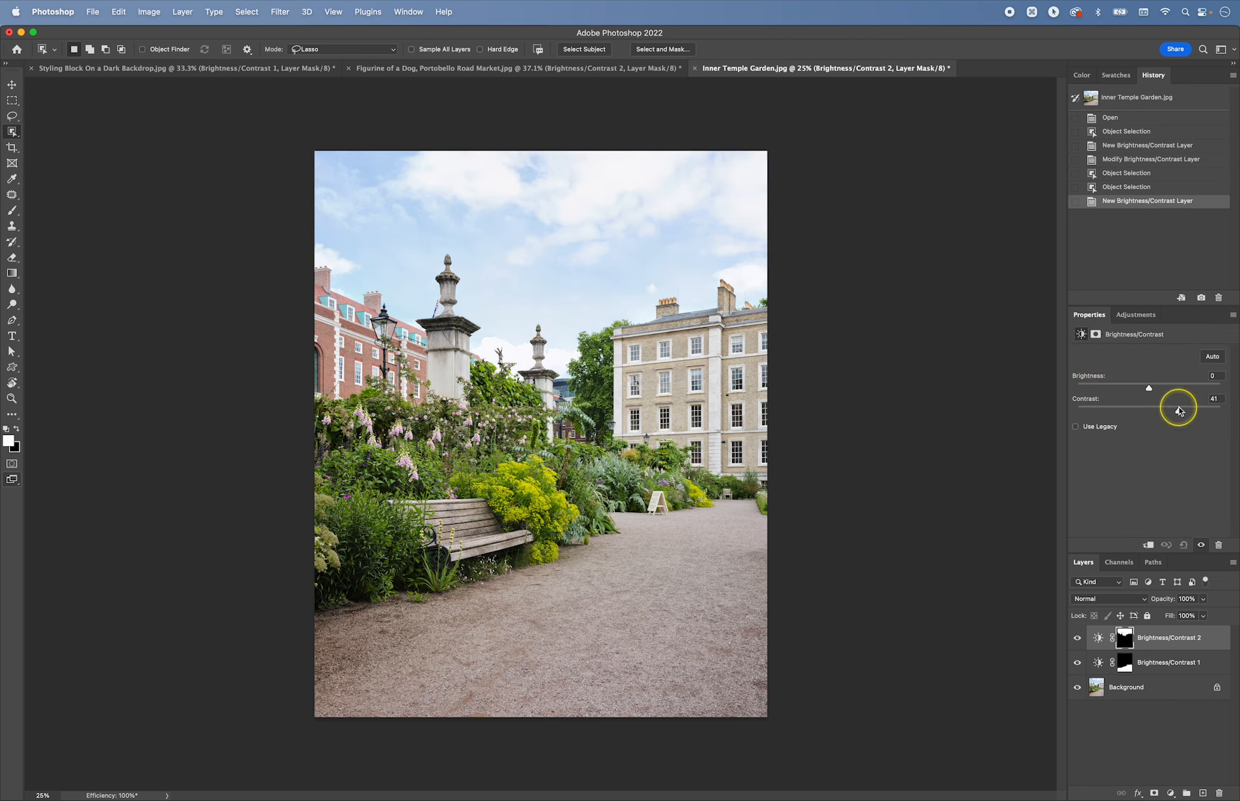
left_click(1140, 389)
left_click_drag(1141, 388, 1133, 389)
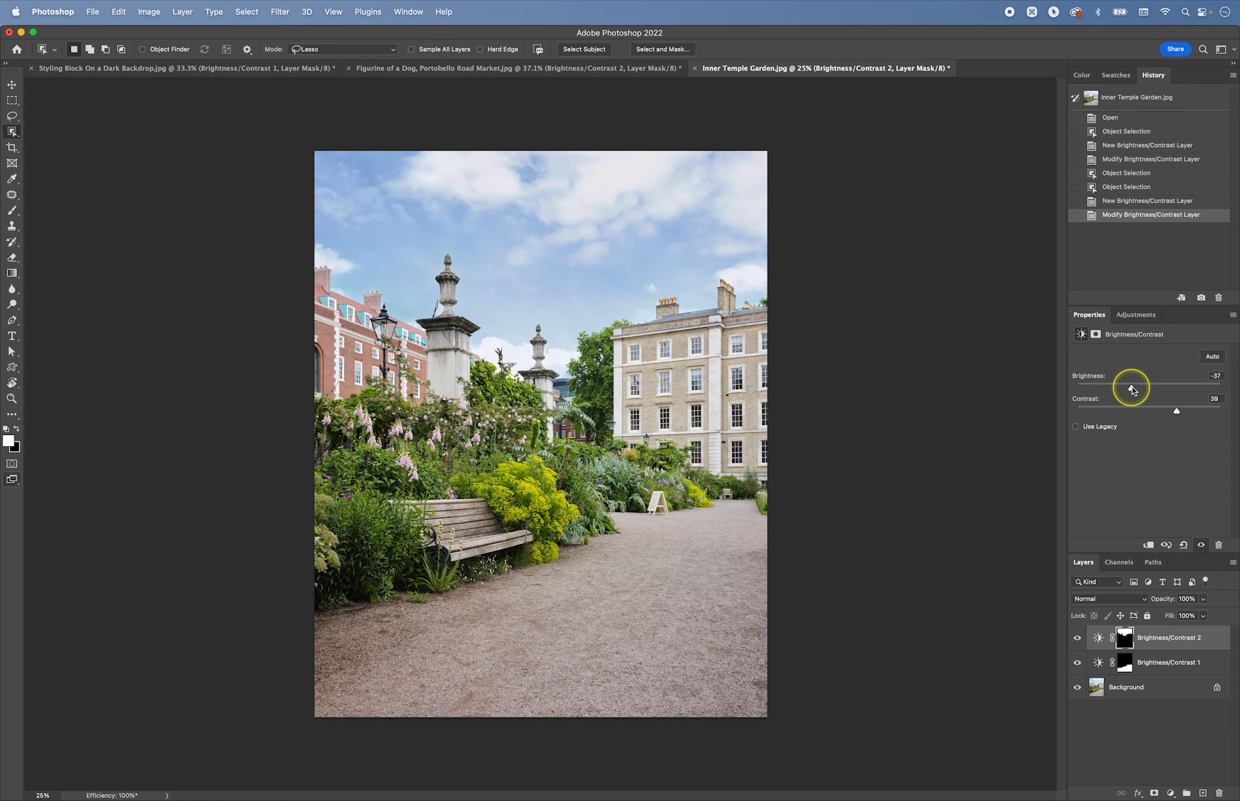
Step: Toggle both Brightness/Contrast layers off and on by showing only the Background layer, comparing before and after
left_click(1077, 689, "alt")
left_click(1078, 689, "alt")
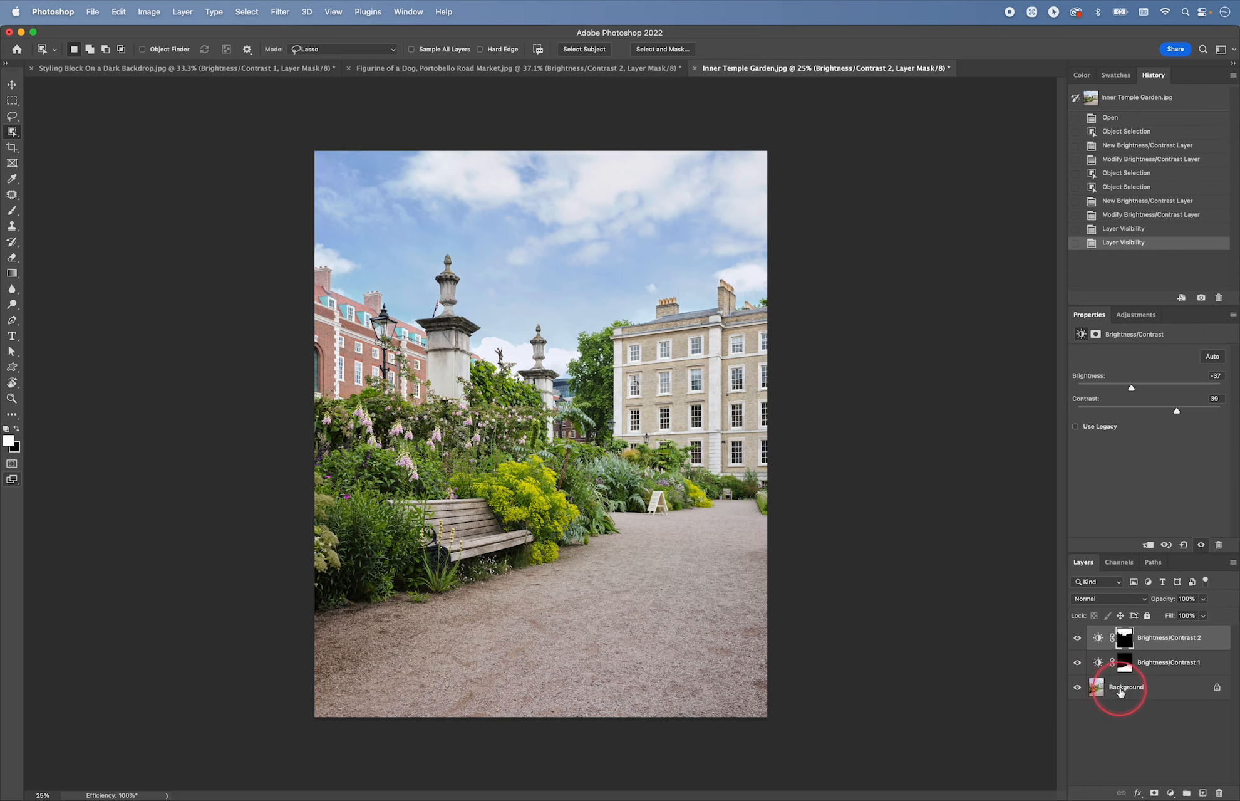
left_click(1078, 689, "alt")
left_click(1078, 689, "alt")
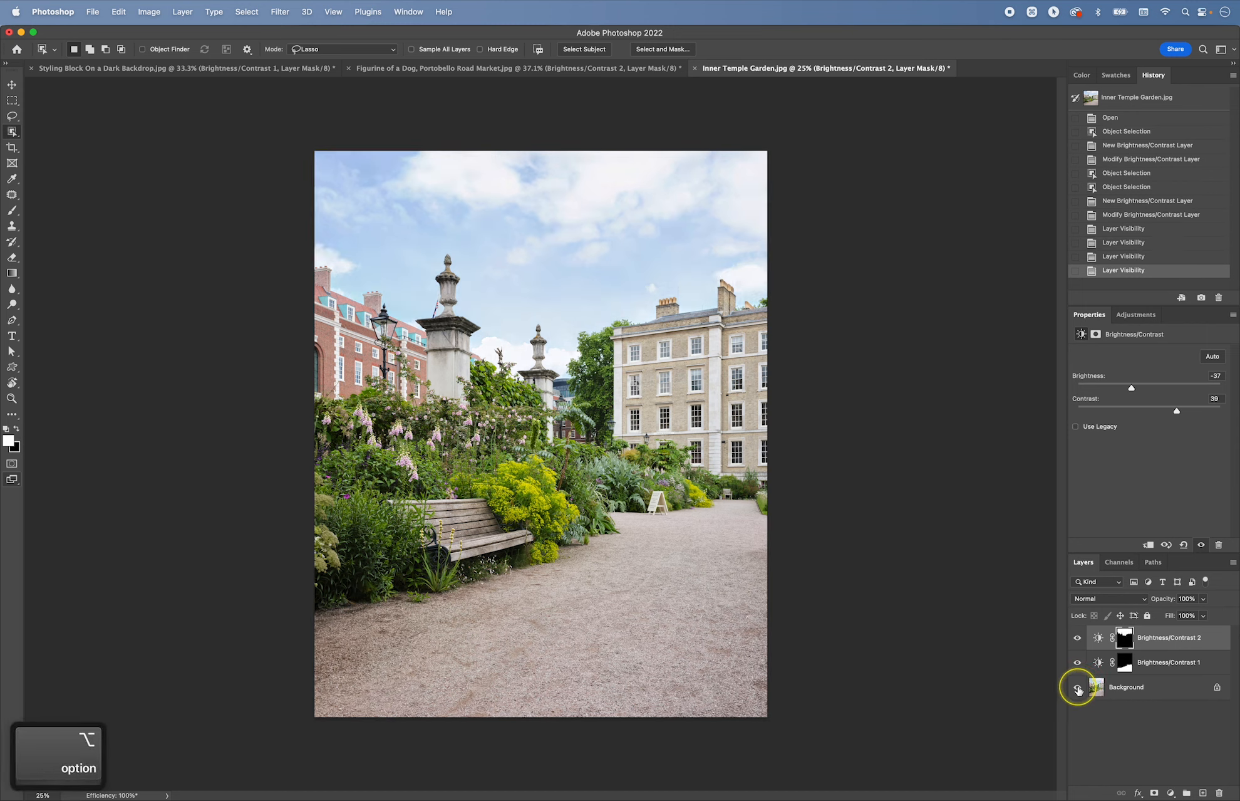
left_click(1078, 689, "alt")
left_click(1078, 689, "alt")
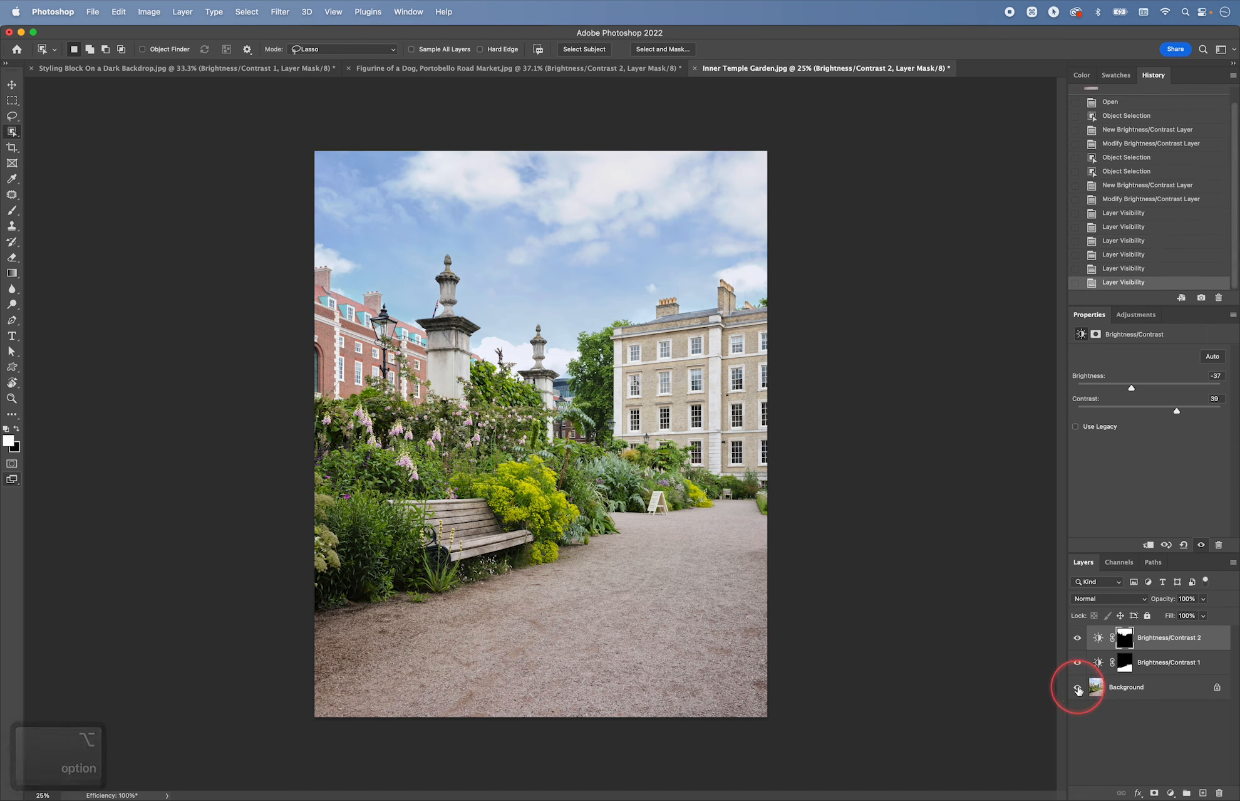